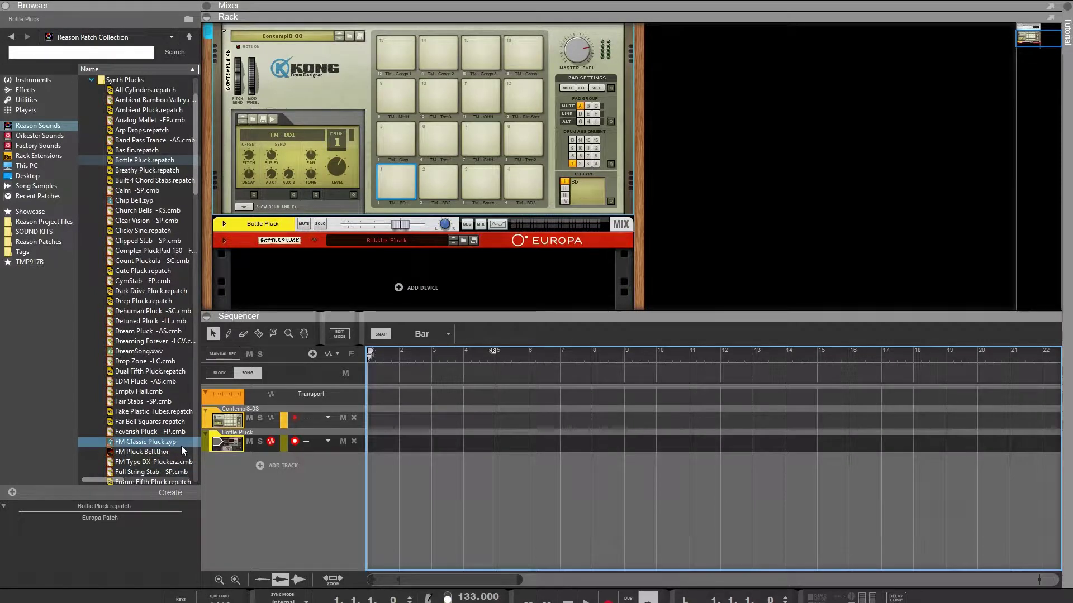
Select the Contempl8-08 drum track and play the four-bar loop from the song start to rehearse a pattern.
left_click(234, 420)
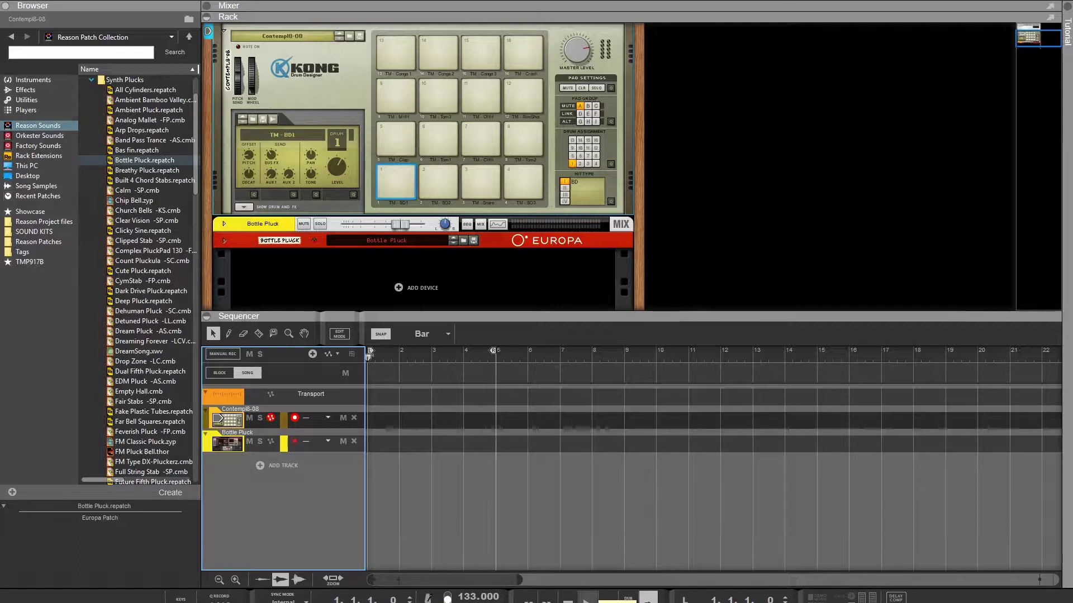
key("space")
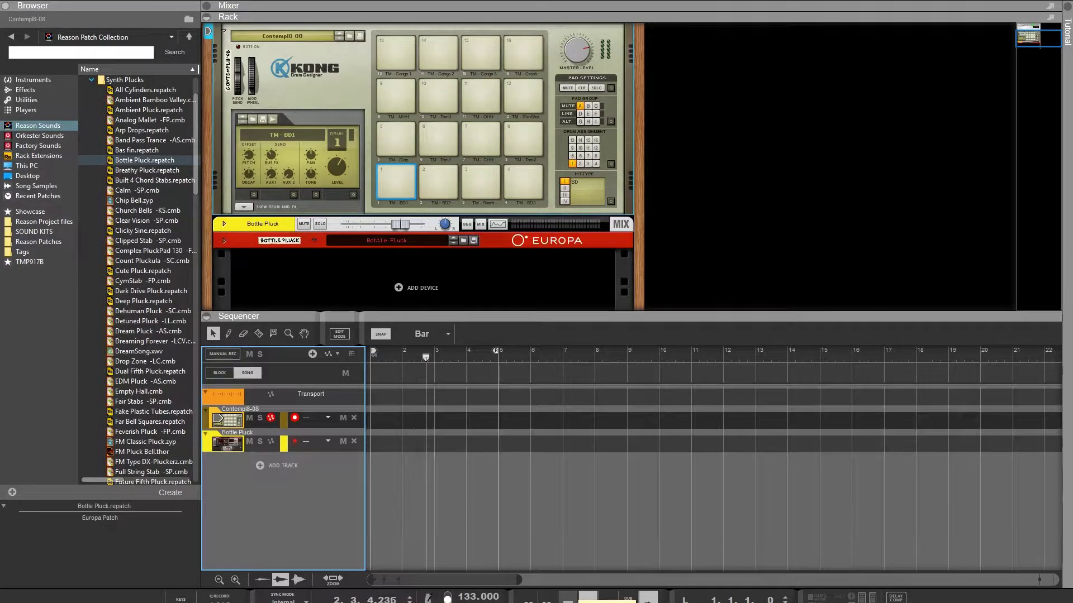
key("space")
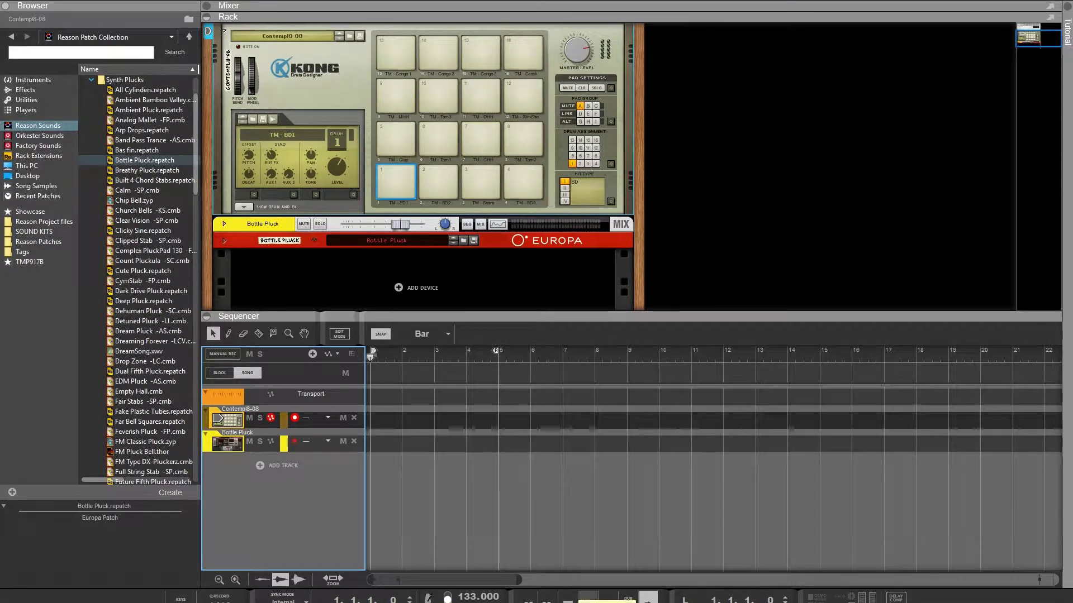
key("space")
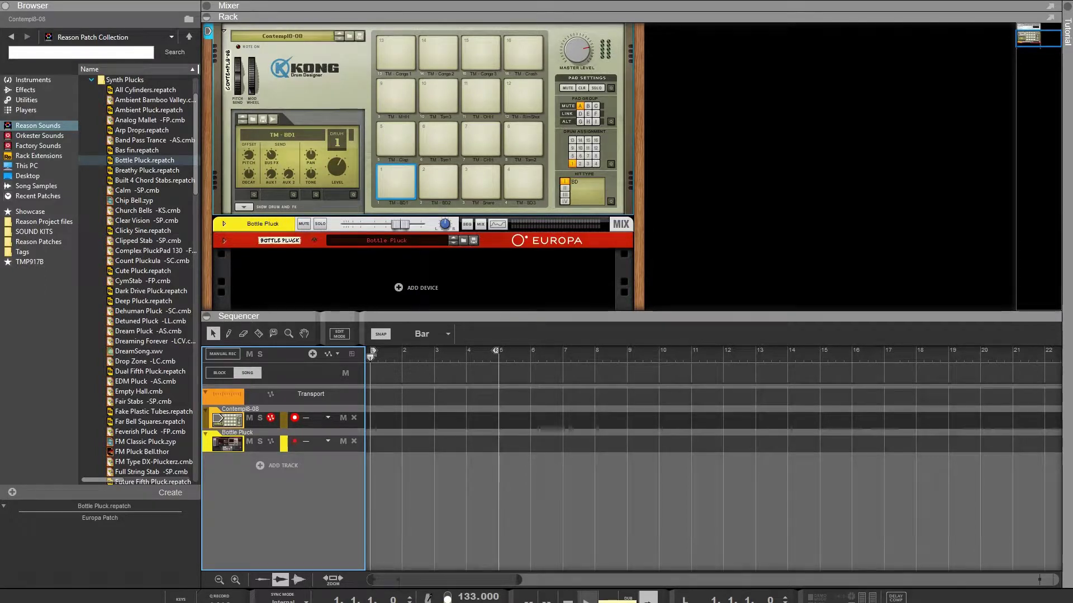
left_click(567, 601)
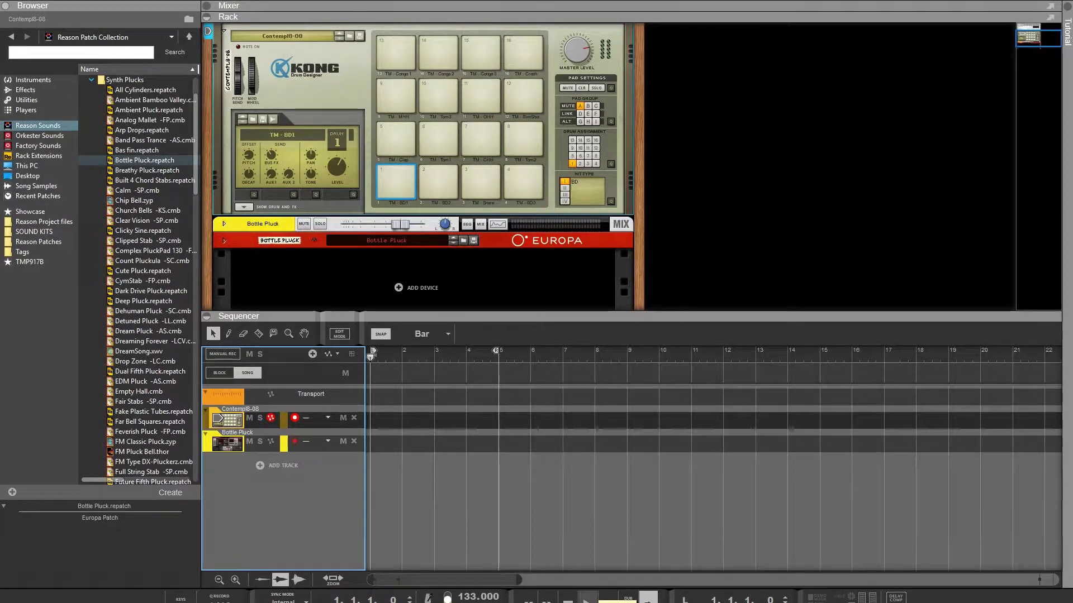
left_click(587, 599)
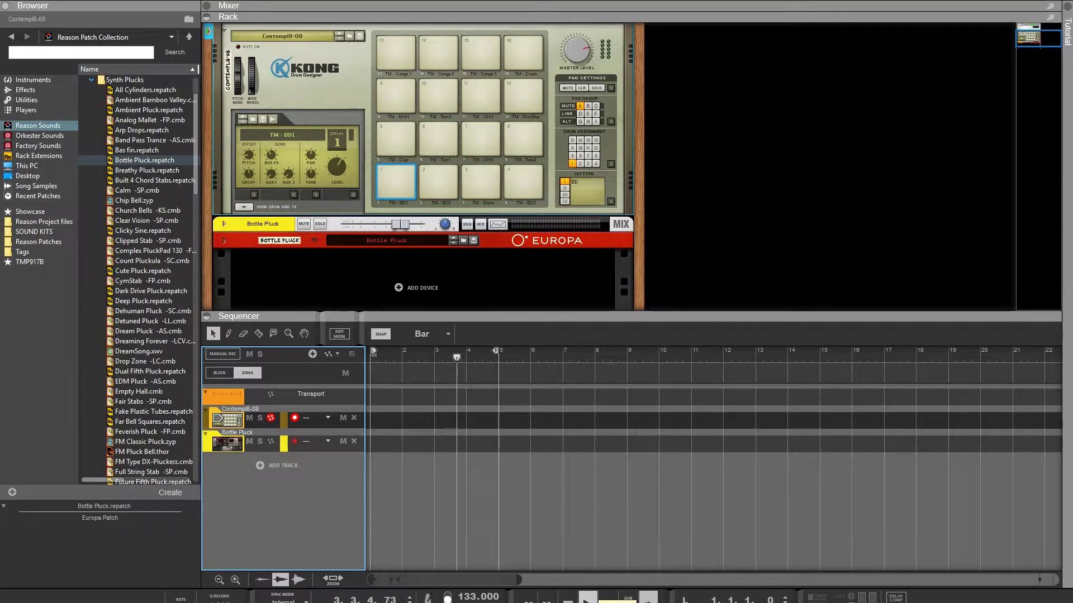
left_click(132, 342)
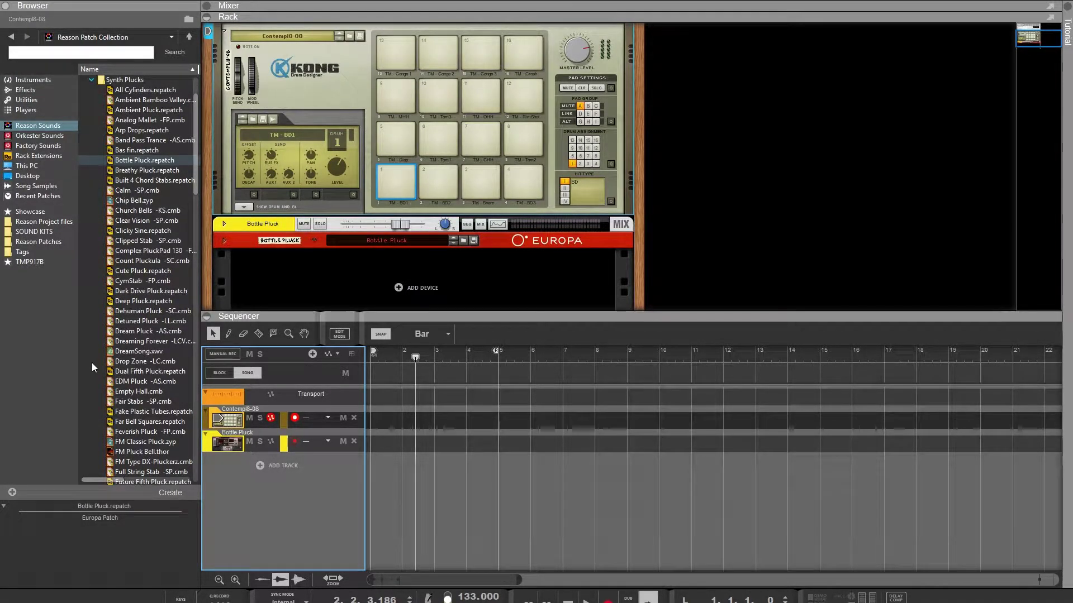
left_click(484, 309)
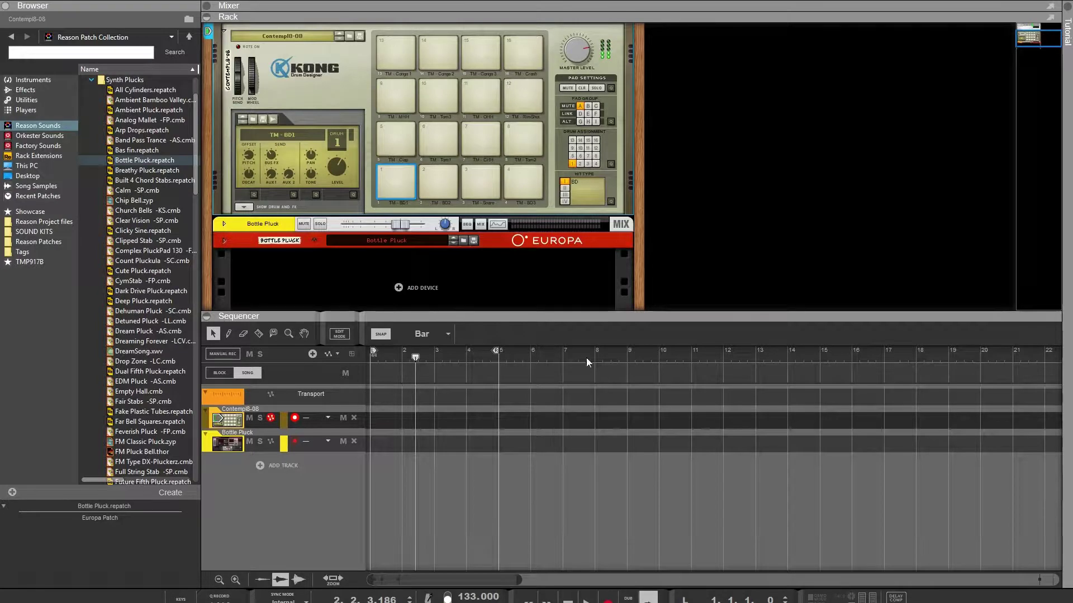
left_click(680, 83)
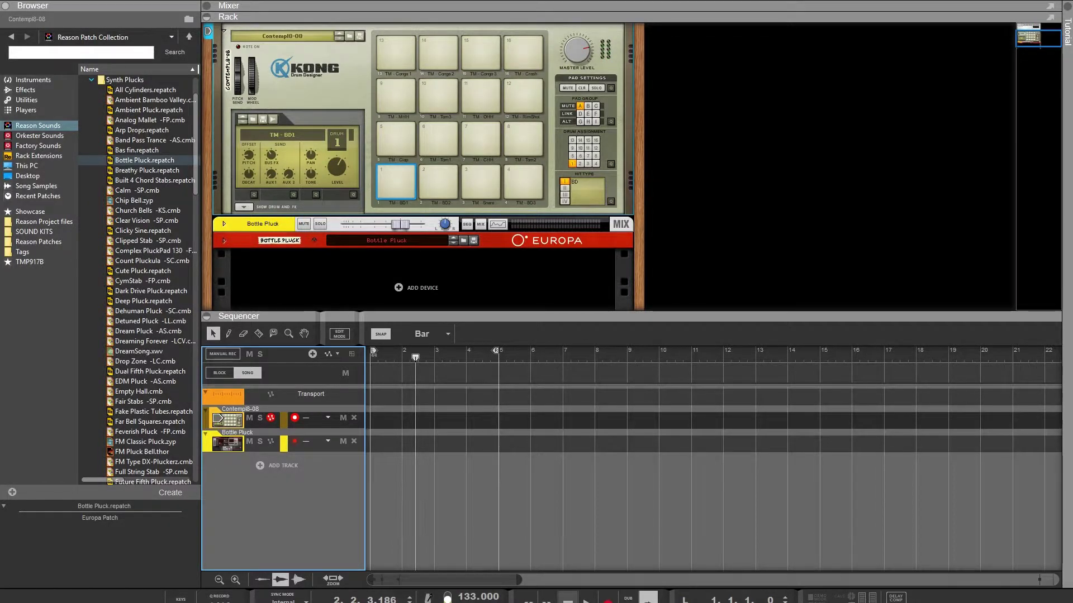
Return to the song start and run the loop again while practising the drum part on the Kong pads.
key("Home")
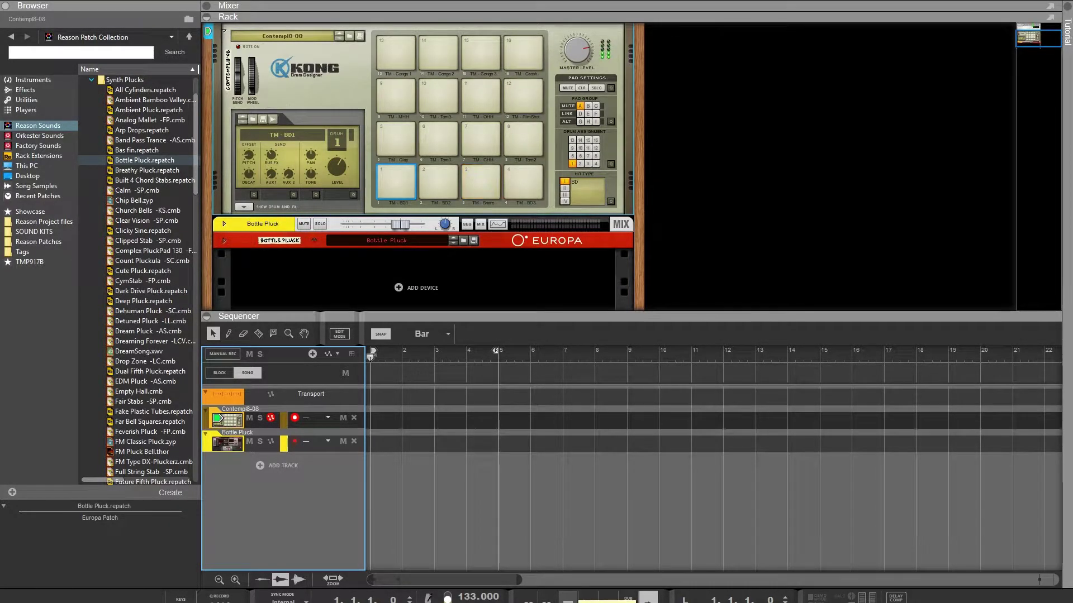
key("space")
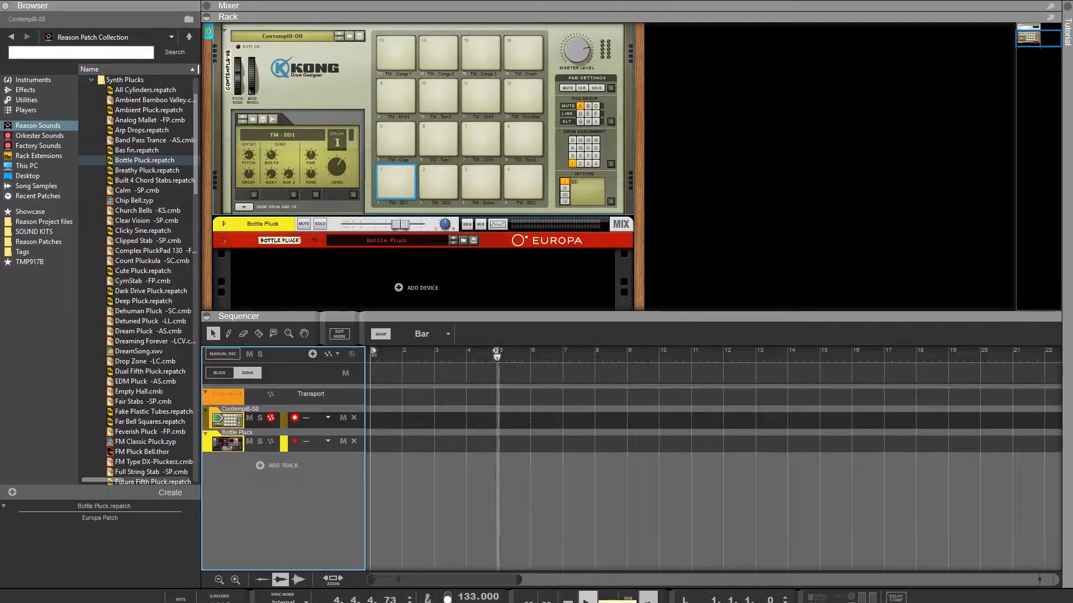
key("space")
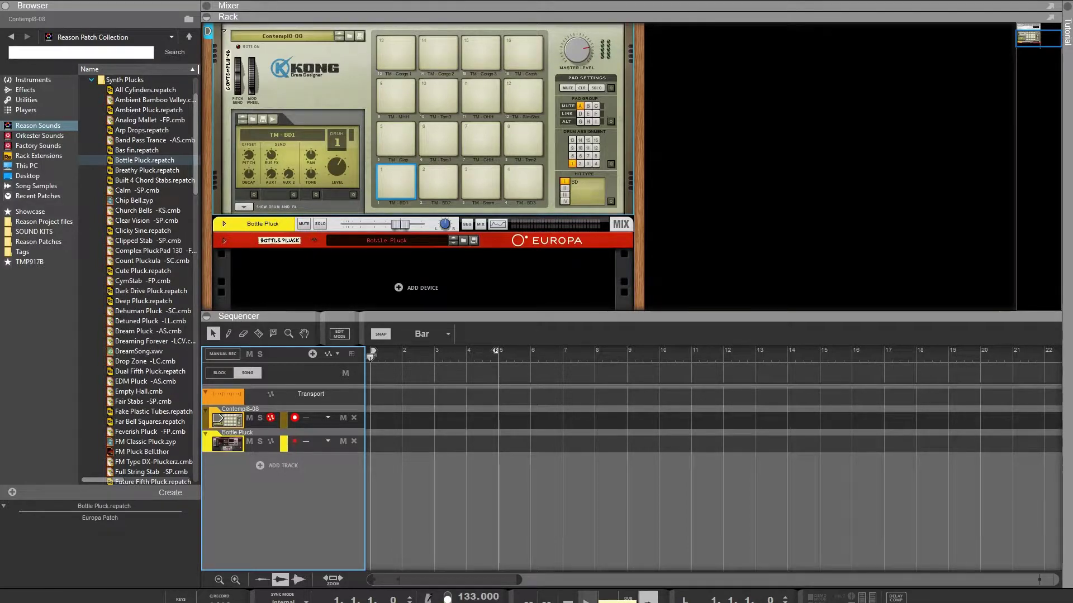
key("space")
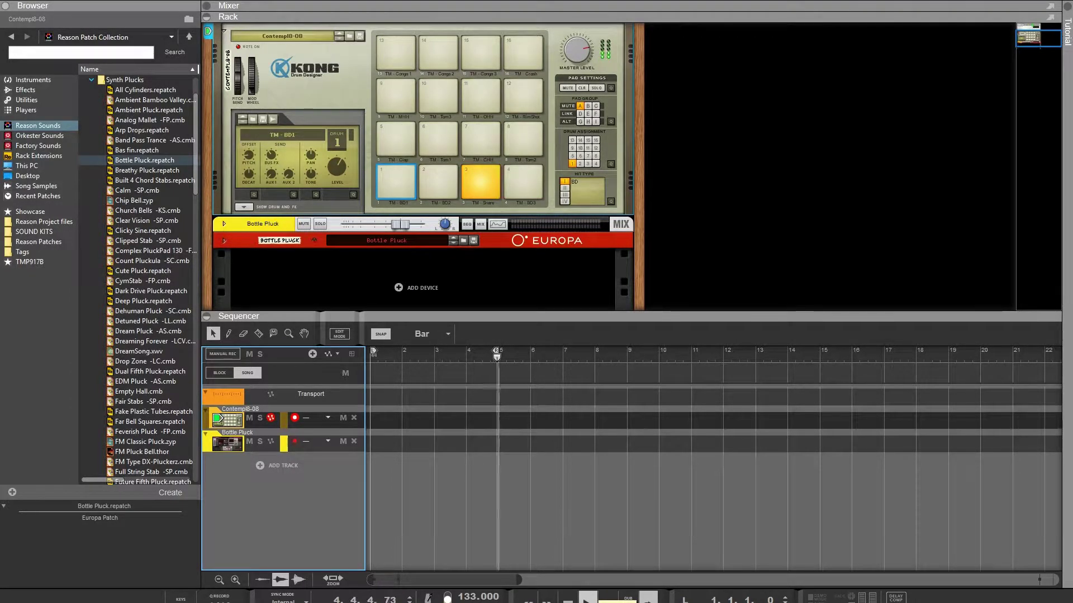
Record a four-bar drum clip from bar 1 on the Contempl8-08 track, then stop and return to the start.
double_click(571, 601)
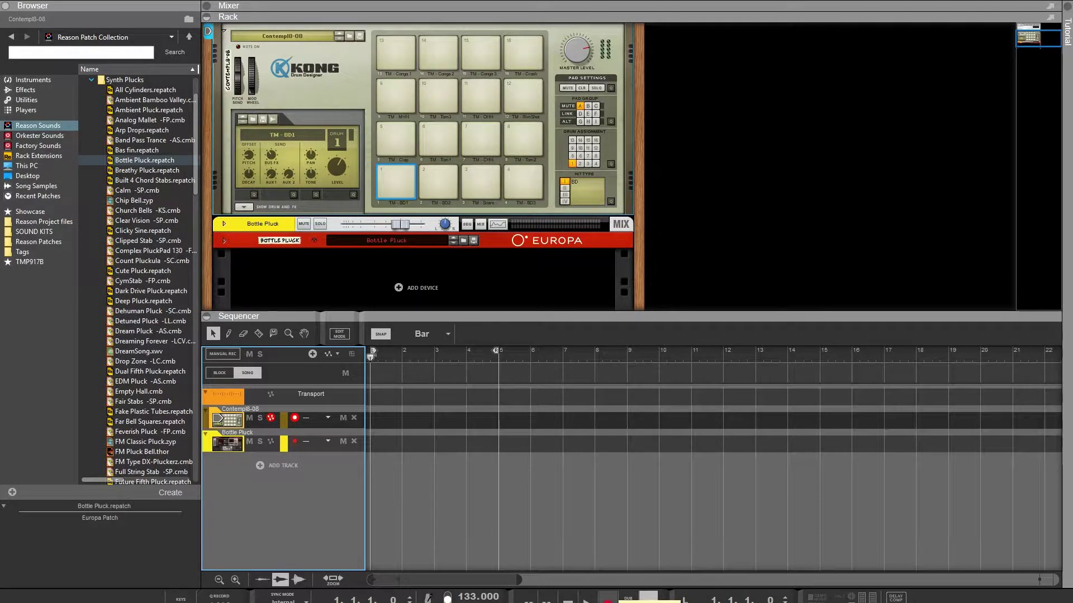
left_click(608, 599)
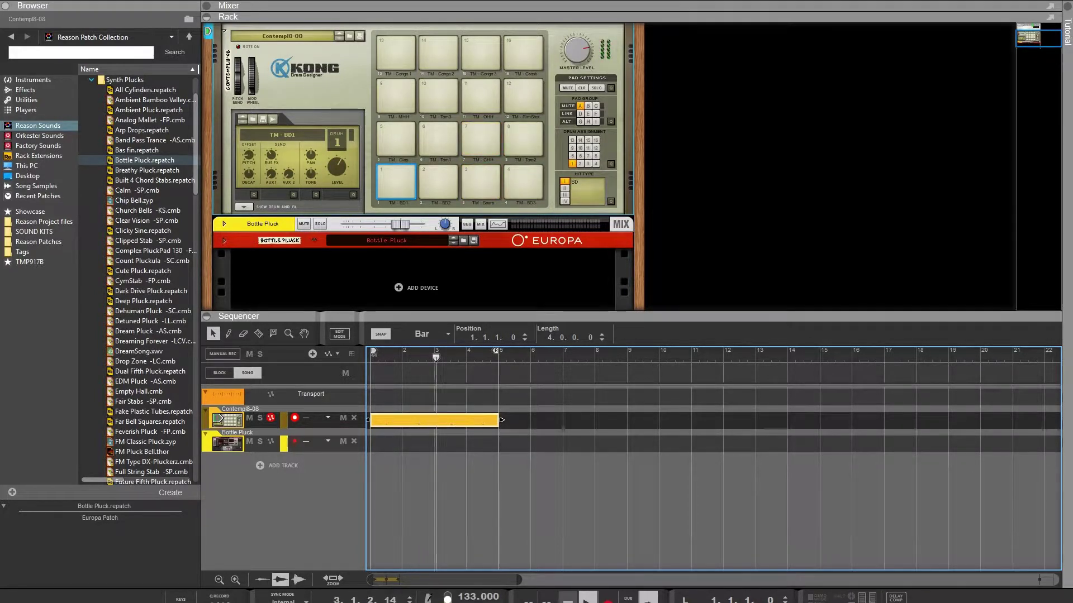
double_click(568, 600)
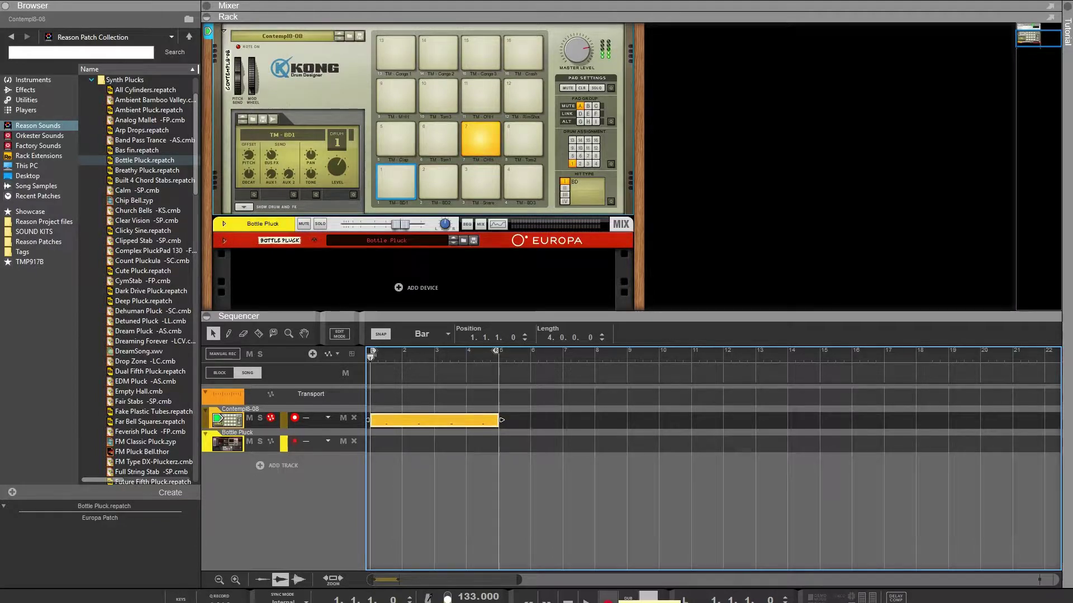
Overdub a part played on Kong pad 7 onto the four-bar drum clip, then stop playback and deselect the clip.
left_click(608, 600)
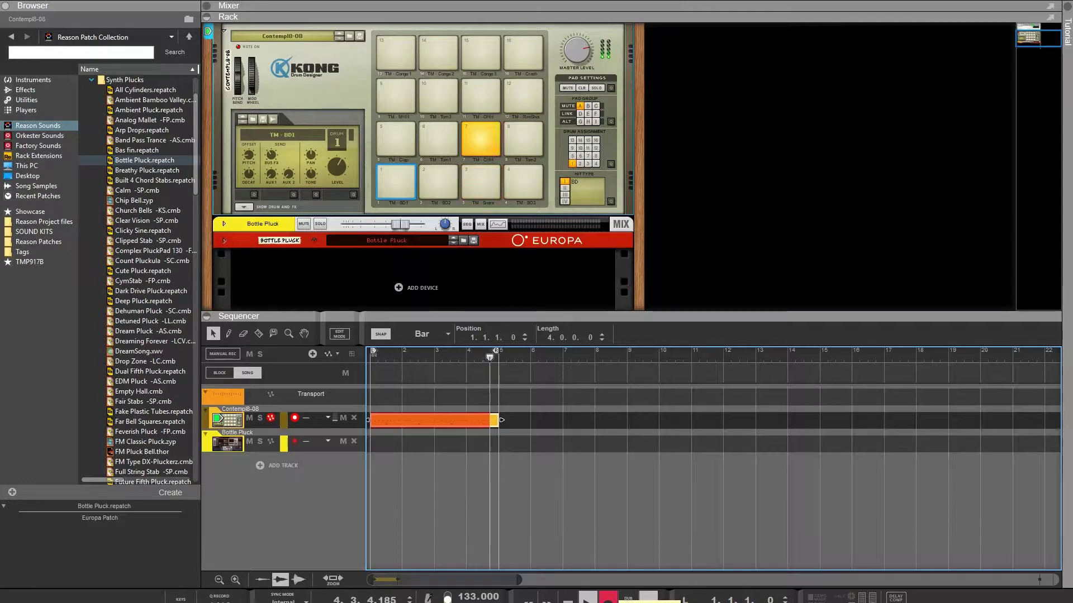
left_click(607, 599)
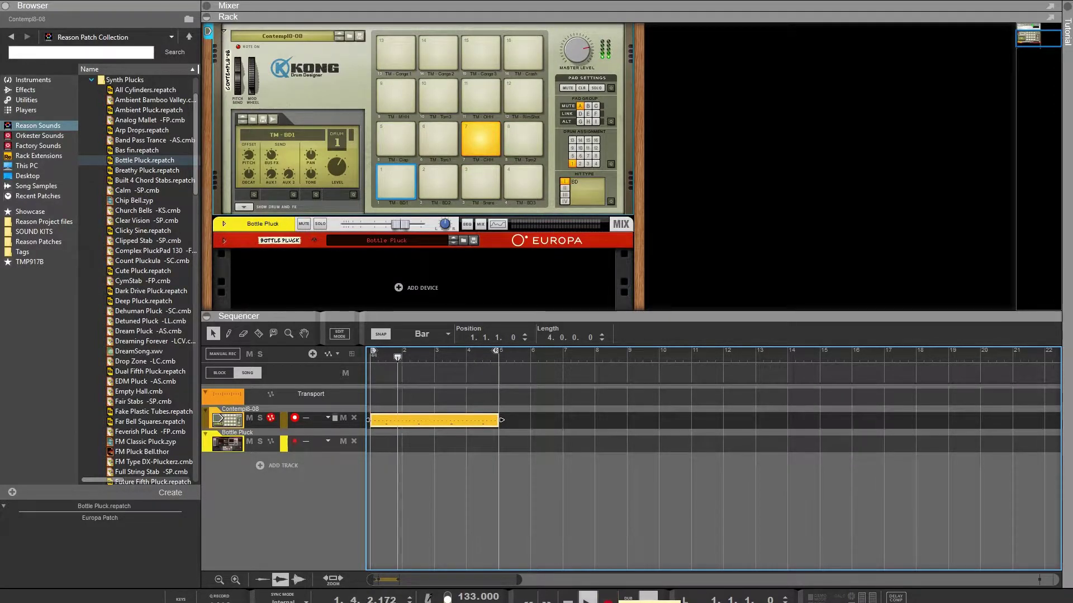
key("space")
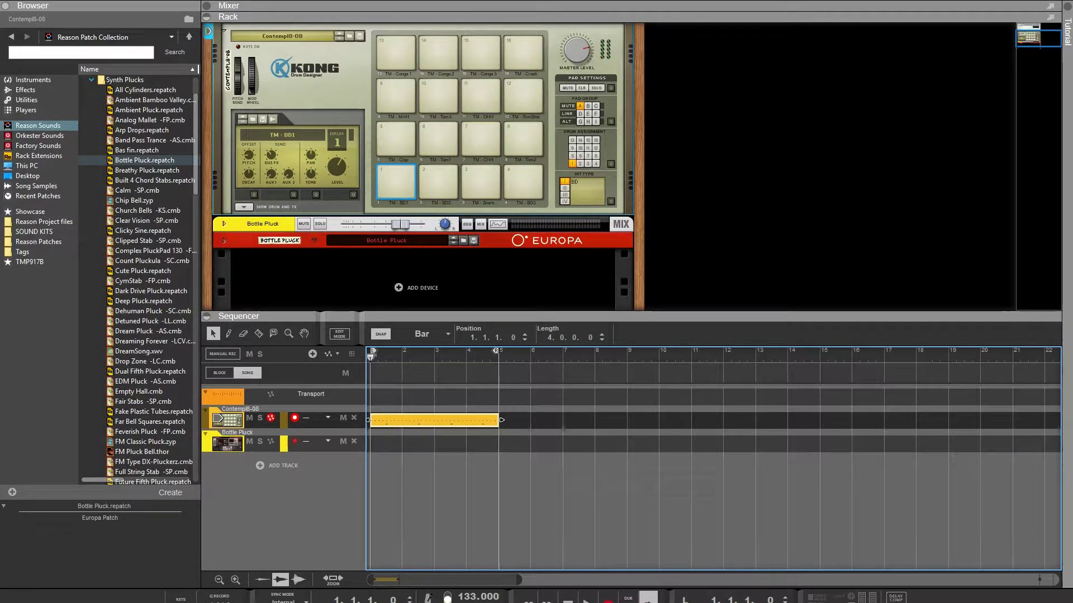
left_click(522, 460)
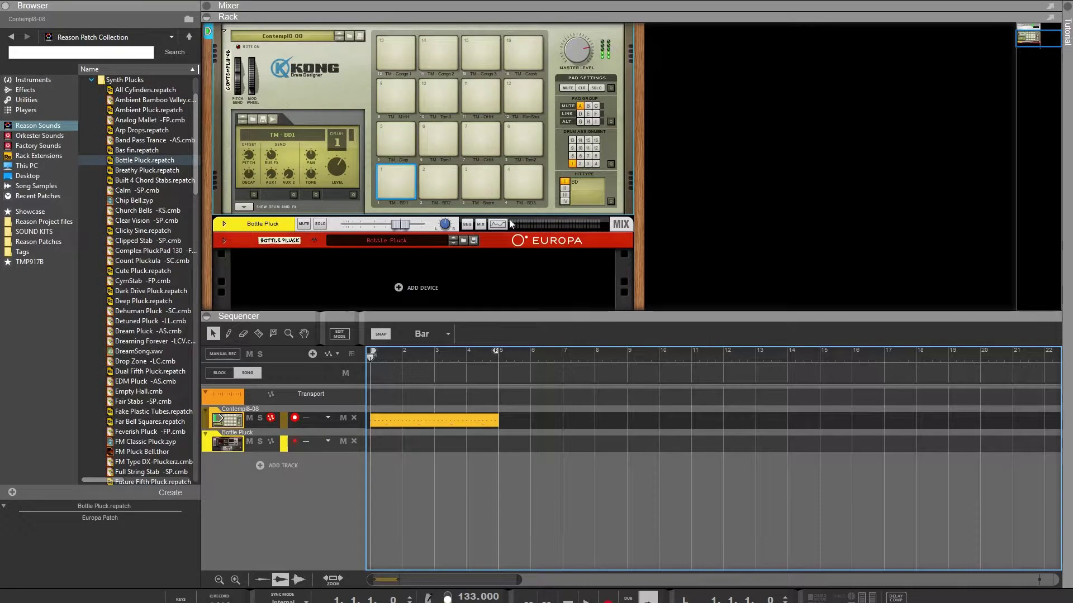
Select Kong's clap pad 5 and browse for a replacement drum patch in the SOUND KITS folder.
left_click(523, 139)
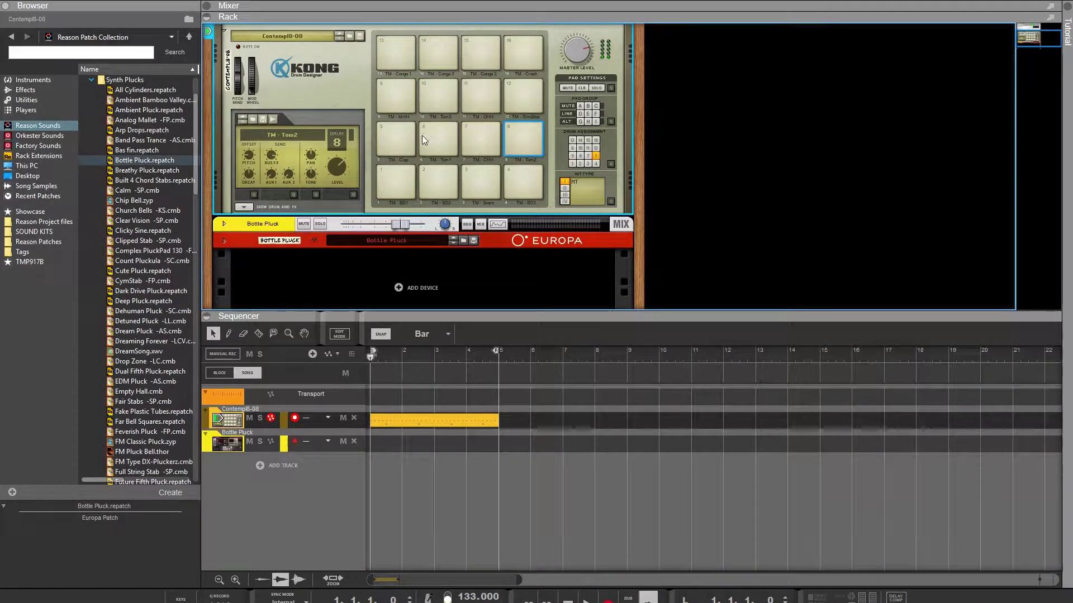
left_click(396, 137)
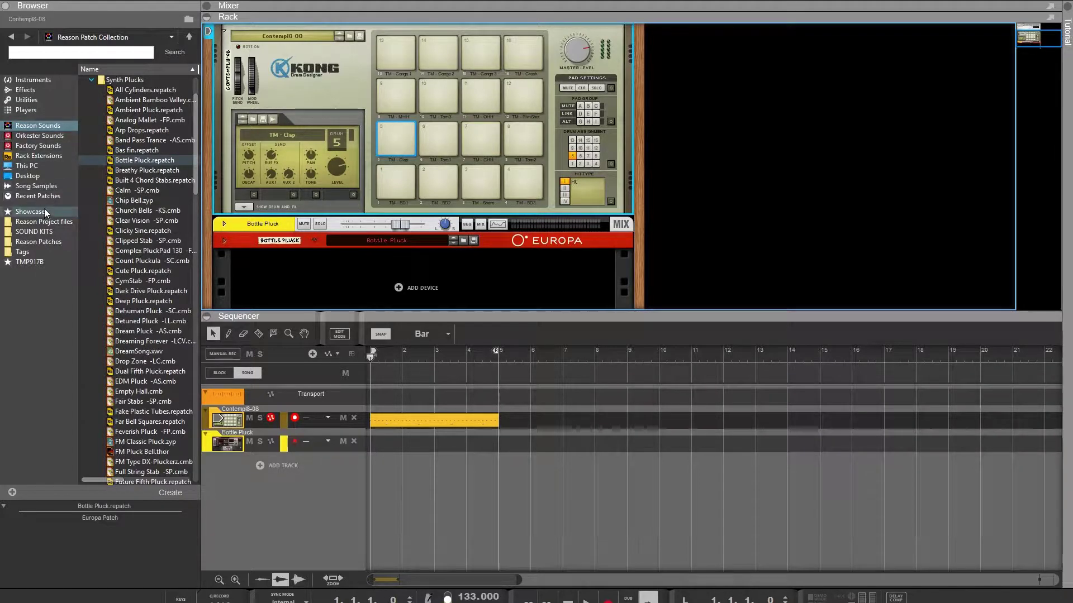
left_click(252, 120)
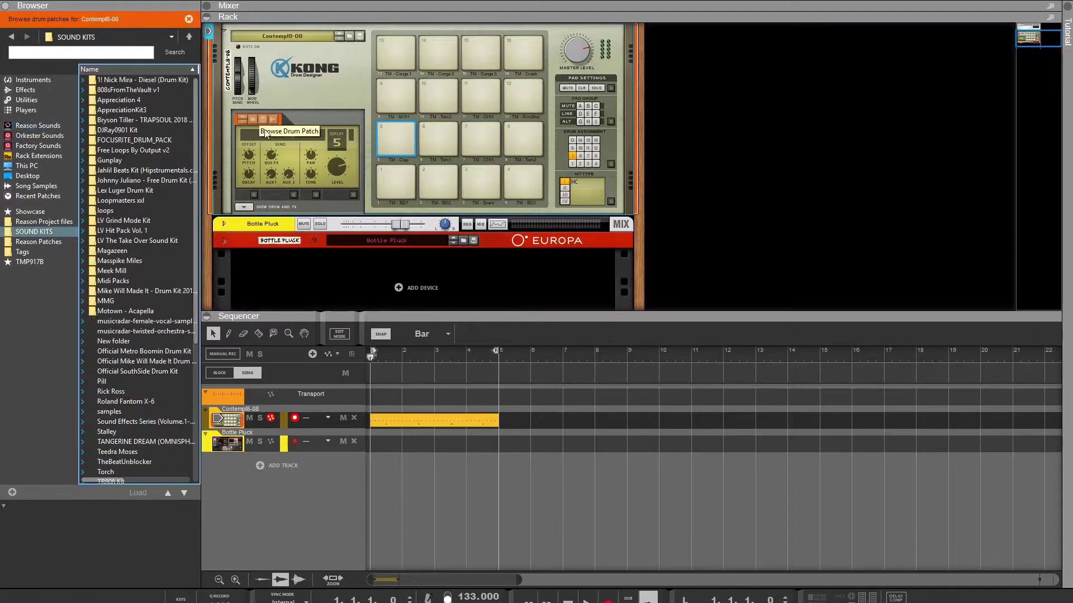
left_click(45, 244)
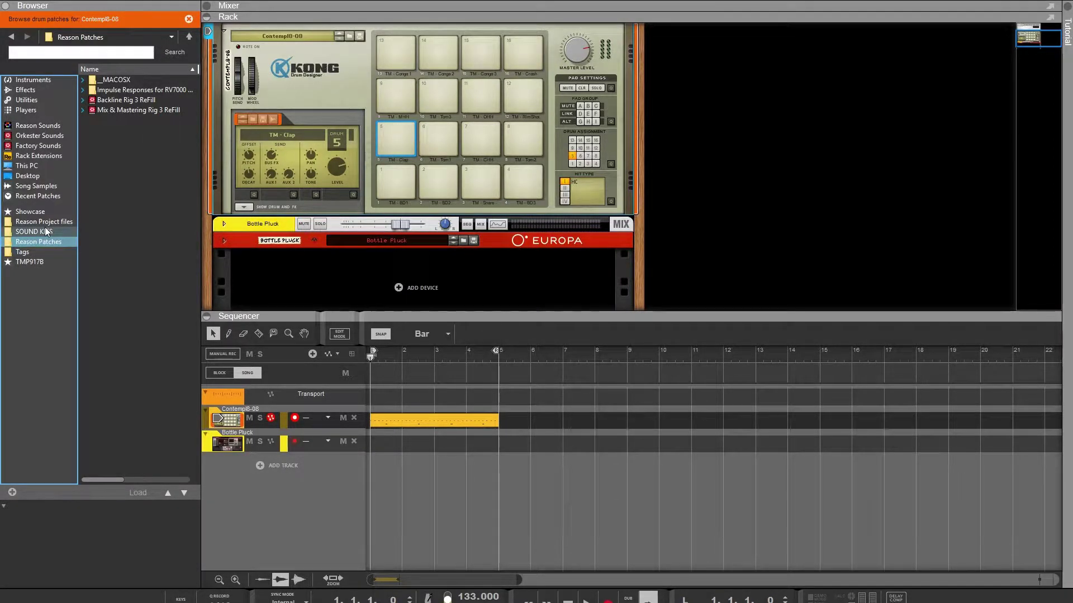
left_click(47, 224)
left_click(50, 232)
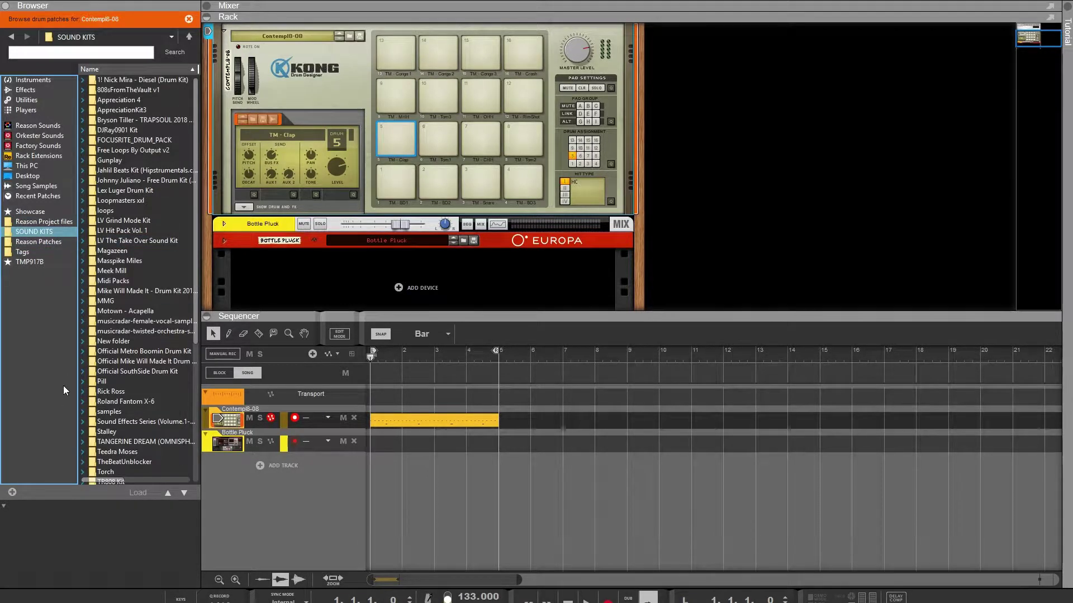
Load Basic Kick from LV Grind Mode Kit's Kicks_808s folder onto pad 5, then return the browser to Reason Sounds.
left_click(86, 219)
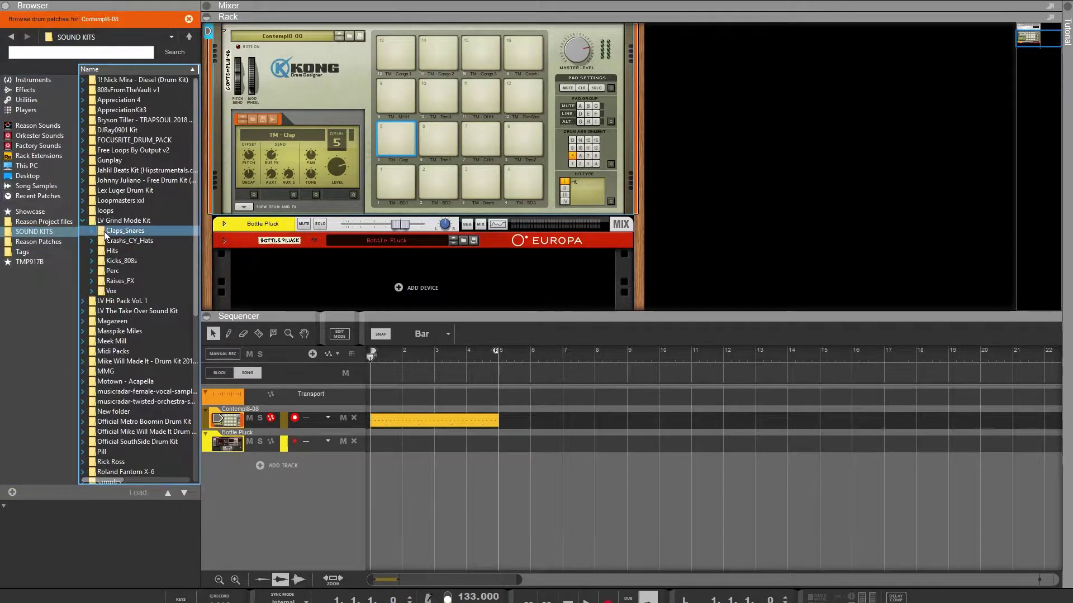
left_click(92, 263)
left_click(92, 262)
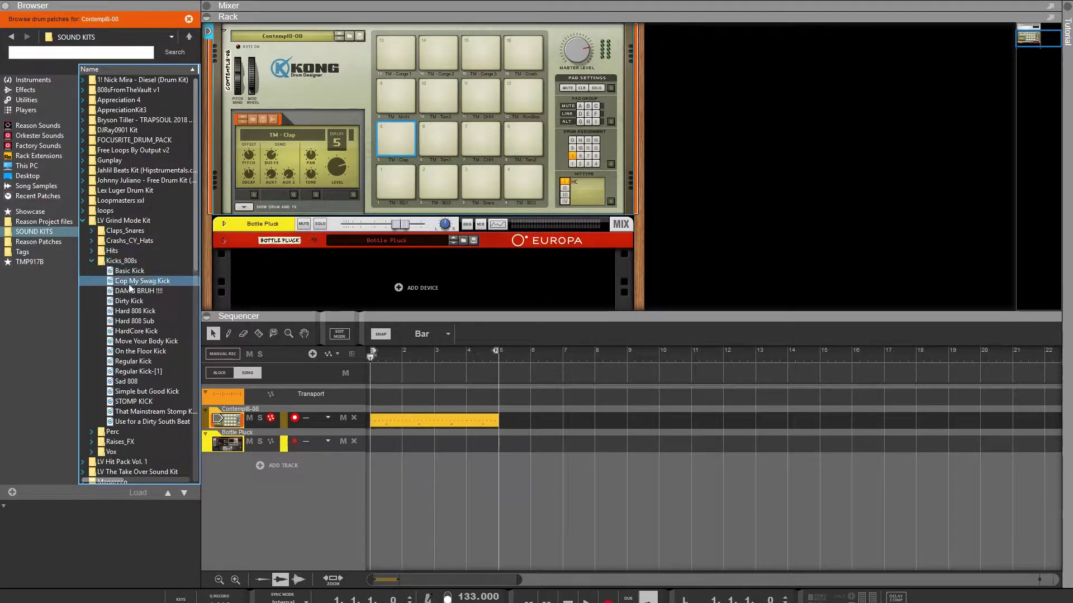
left_click(132, 272)
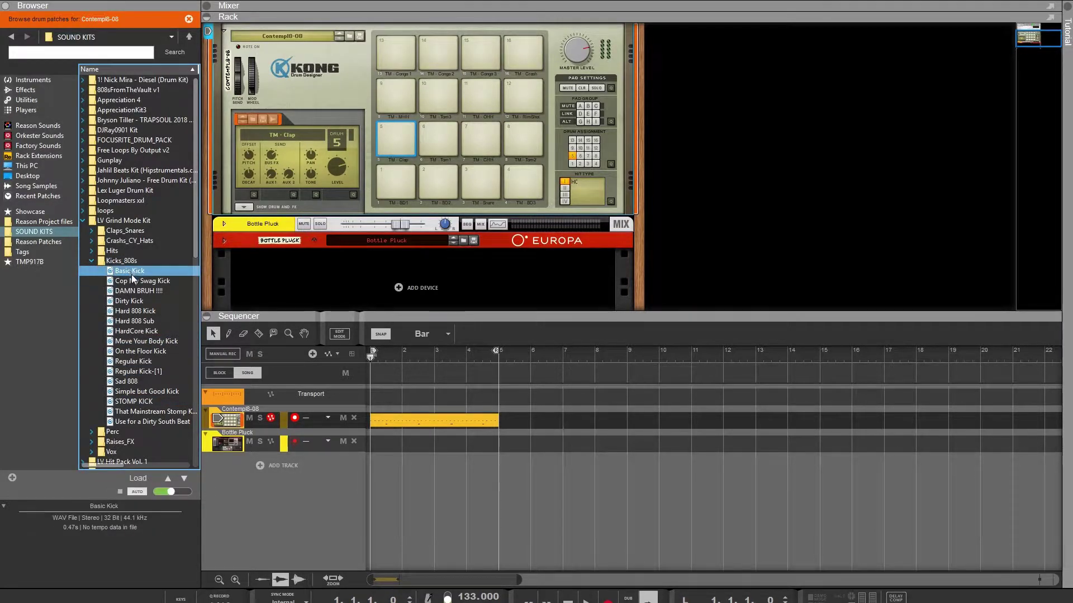
left_click_drag(132, 271, 400, 146)
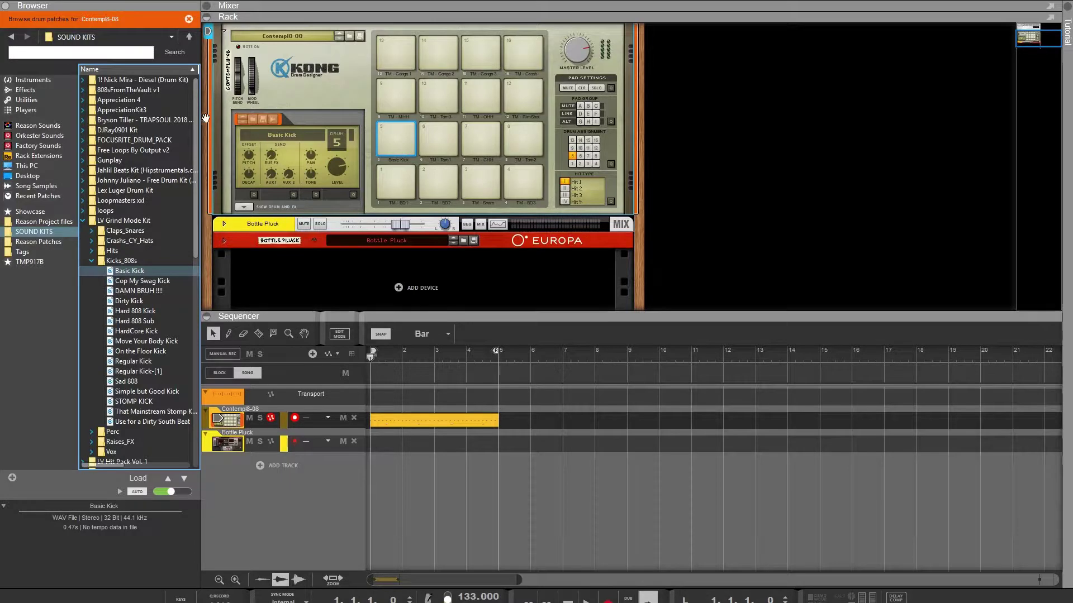
left_click(92, 261)
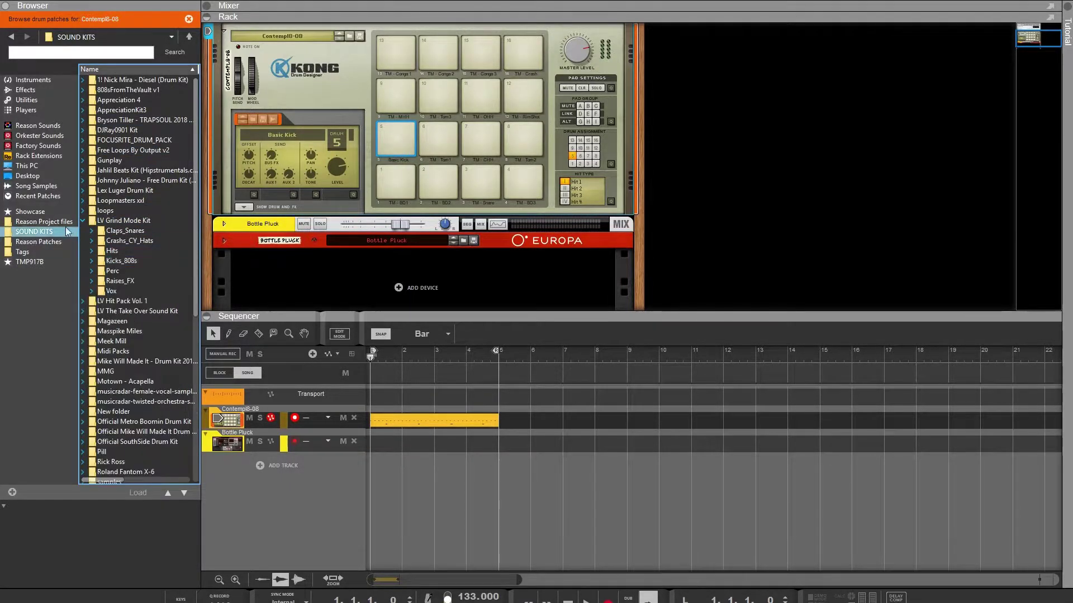
left_click(42, 125)
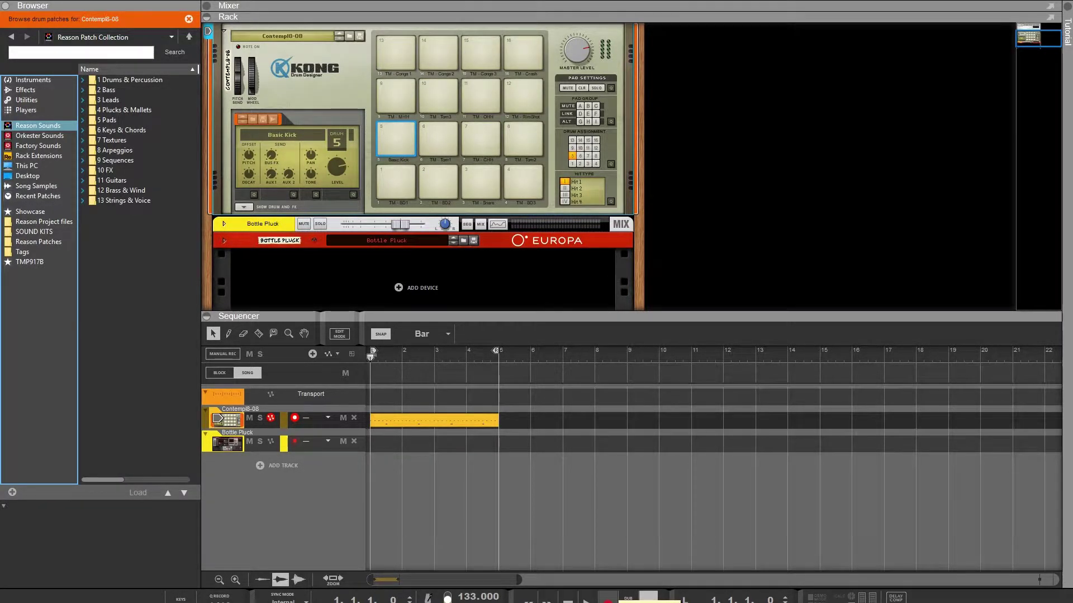
Try to overdub a Basic Kick part on pad 5 onto the four-bar drum clip, restarting the take from bar 1.
left_click(608, 600)
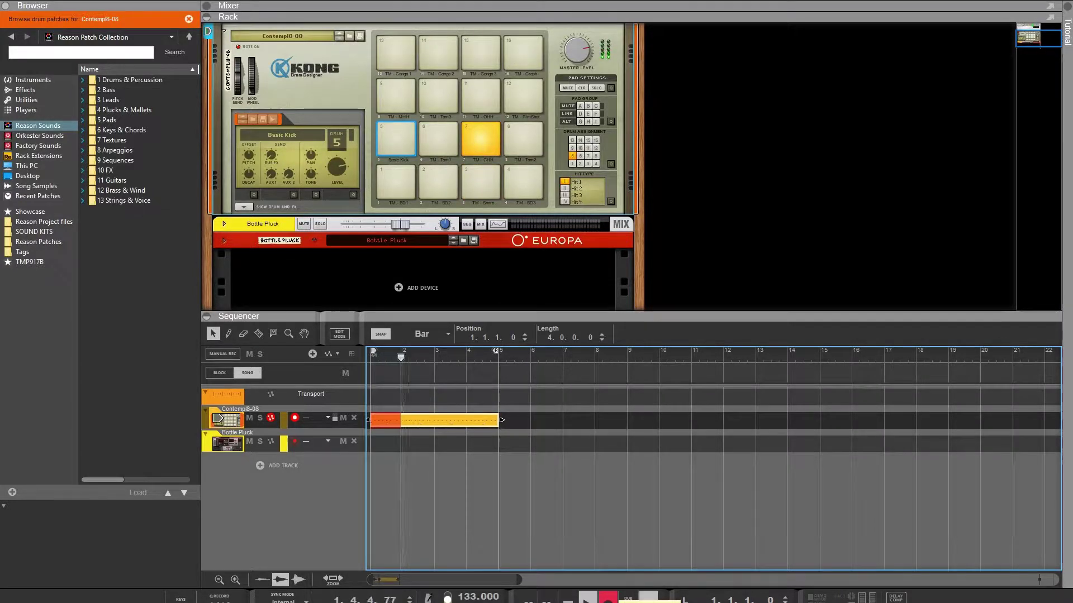
key("space")
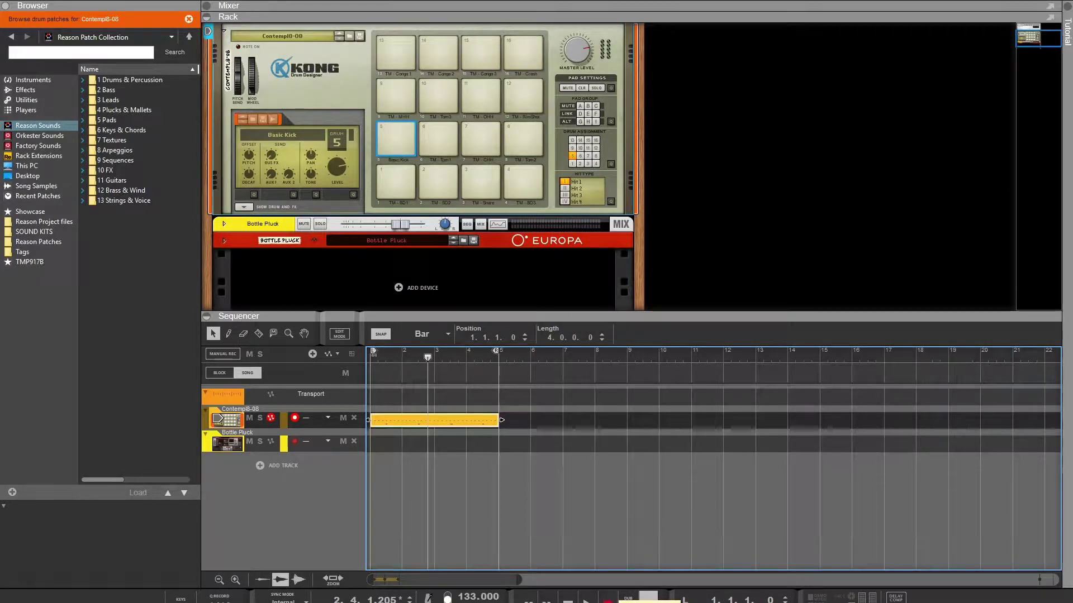
key("KP_0")
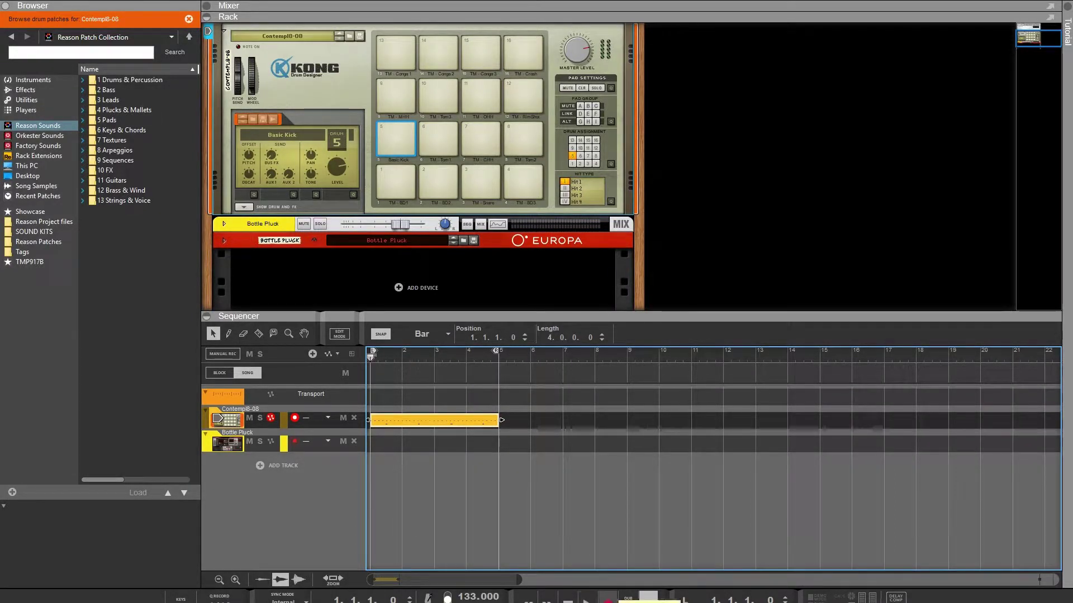
key("KP_Multiply")
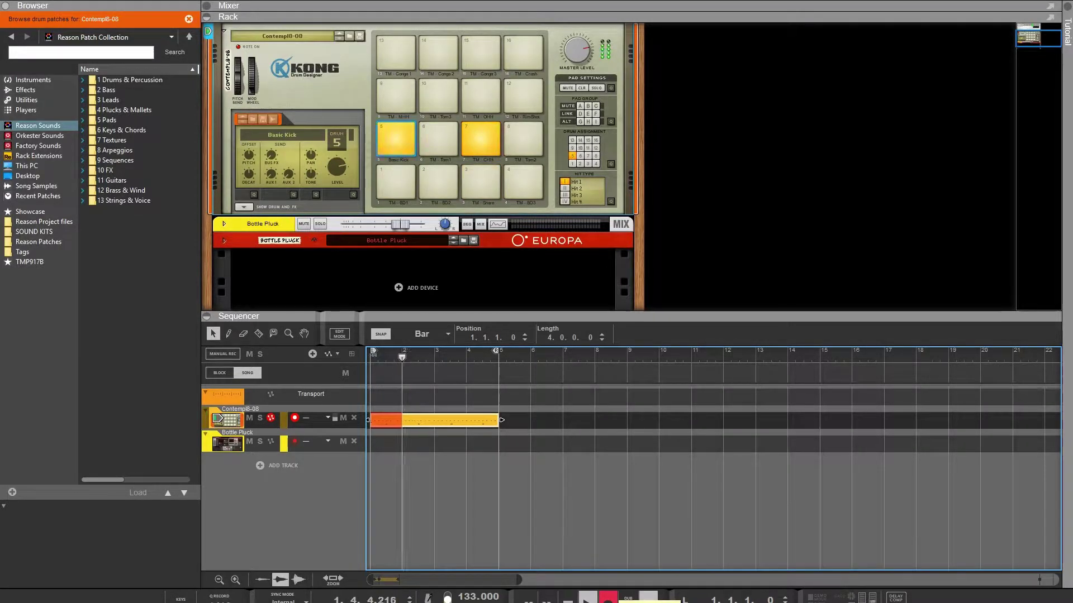
key("space")
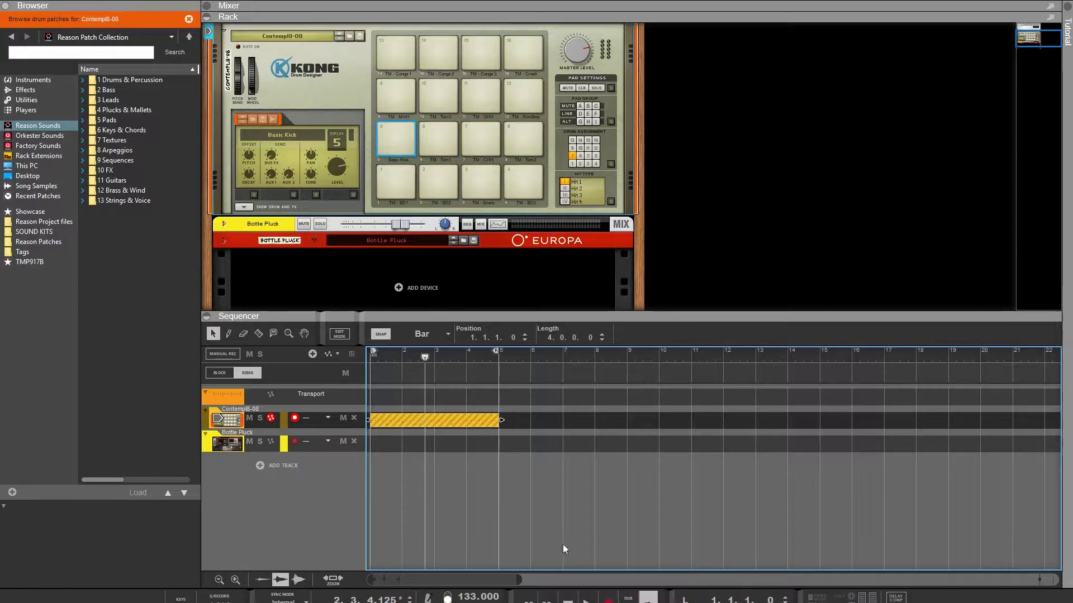
Play back the drum loop from bar 1 with the clip deselected, then stop playback.
key("KP_0")
key("space")
left_click(542, 504)
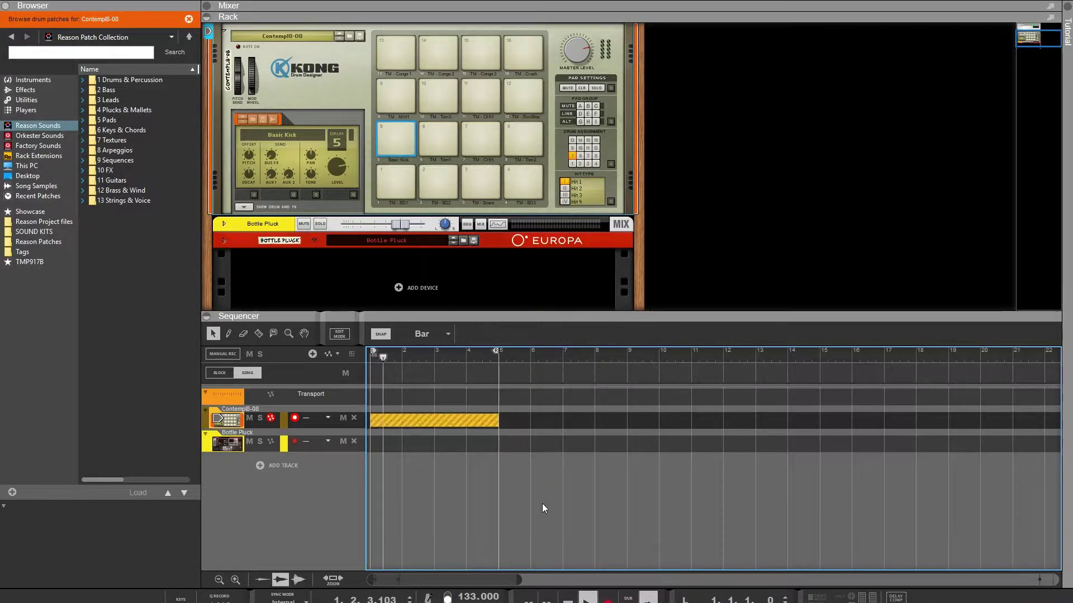
key("space")
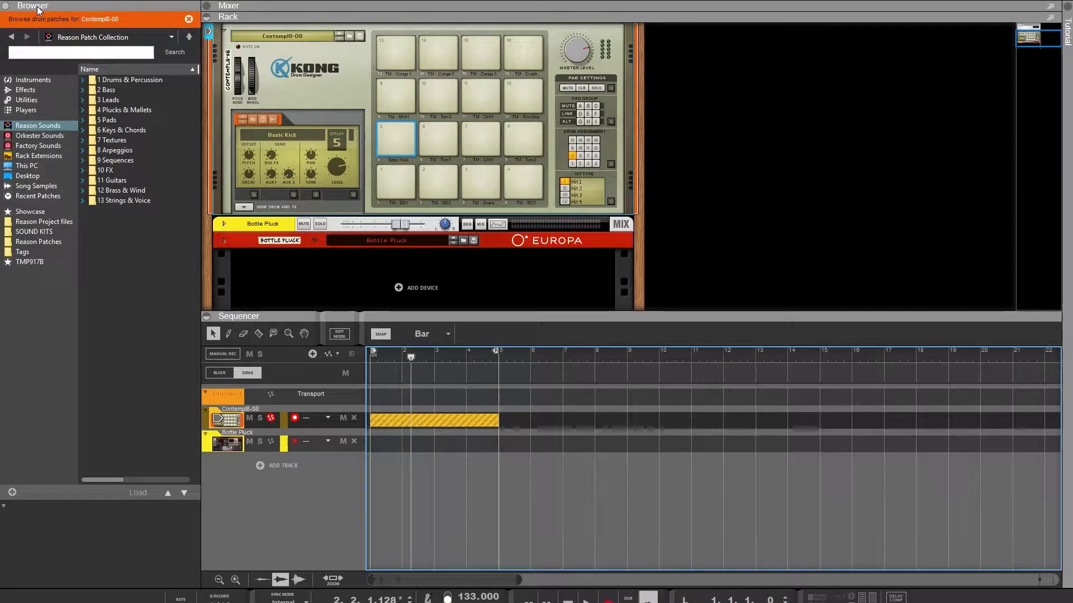
Unmute the four-bar drum clip on the Contempl8-08 track and deselect it.
key("ctrl+a")
left_click(618, 580)
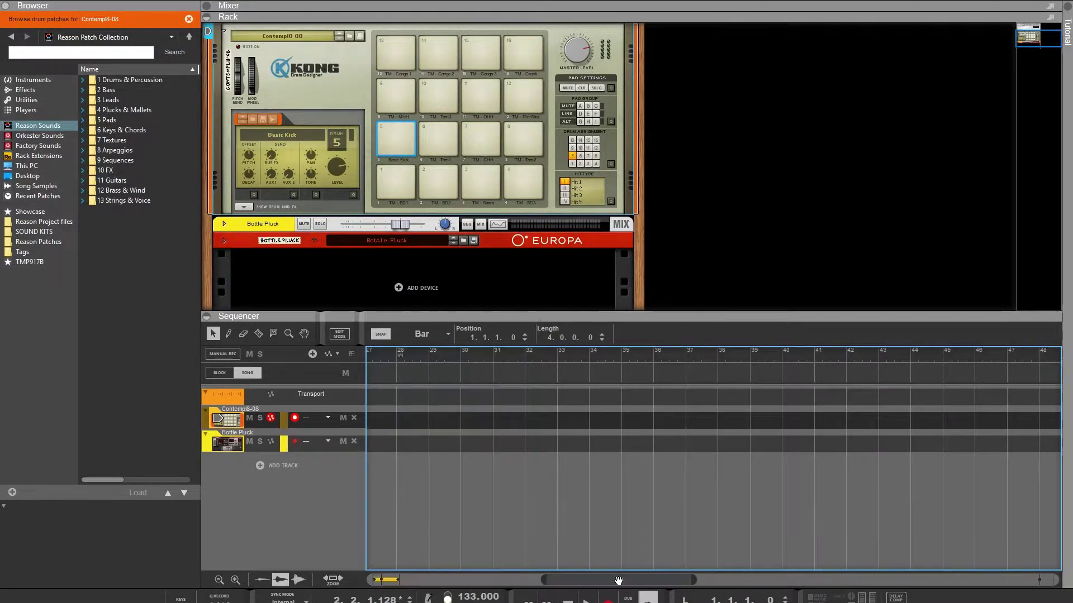
left_click_drag(581, 581, 389, 559)
left_click(546, 506)
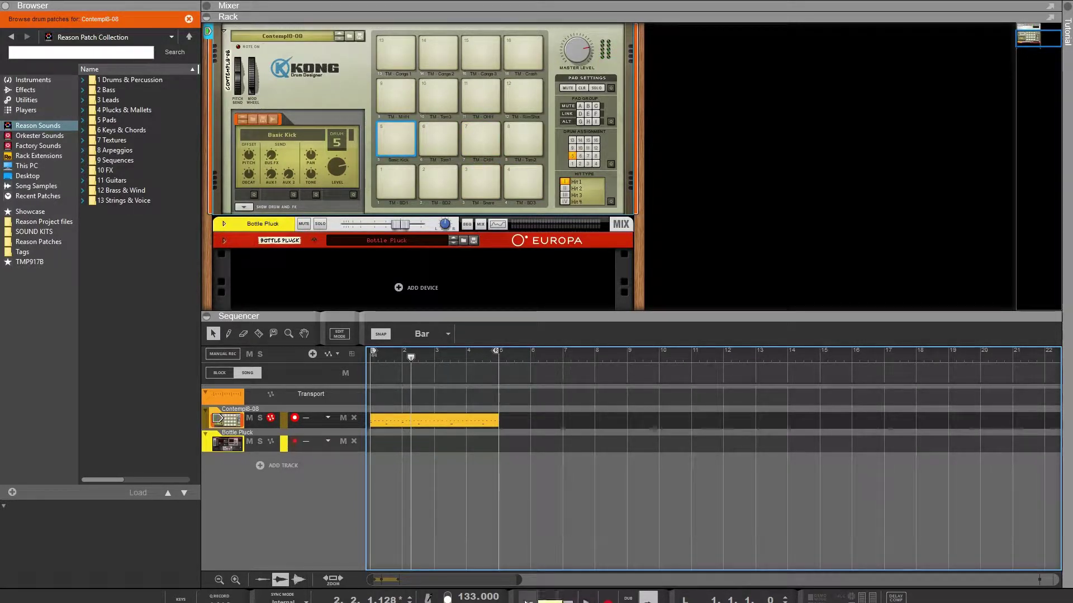
Overdub the Basic Kick part onto the four-bar drum clip, then end recording, deselect the clip and stop playback.
left_click(568, 602)
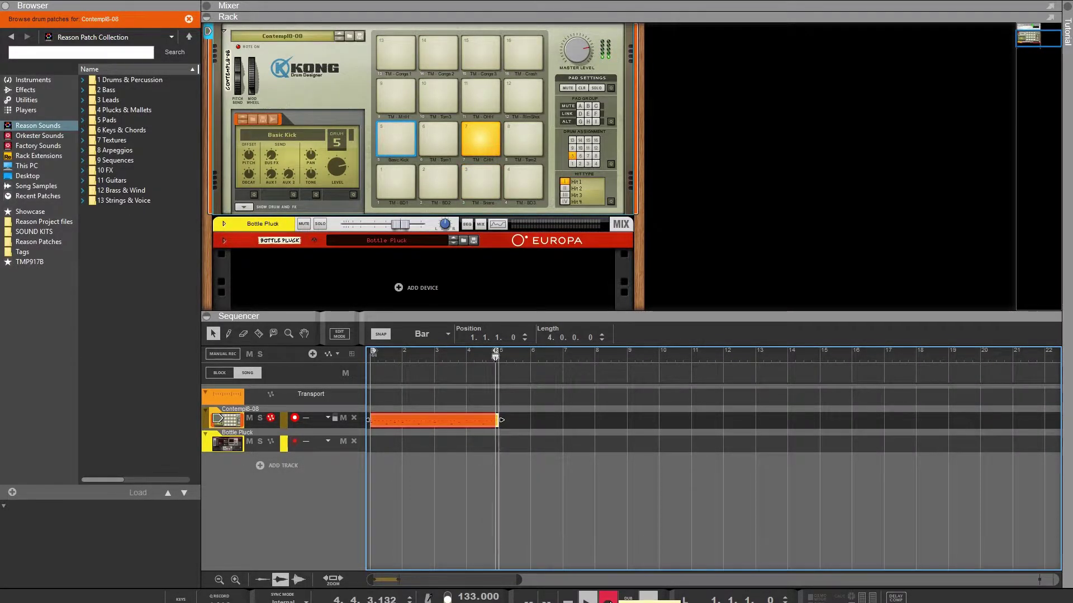
left_click(609, 602)
left_click(539, 473)
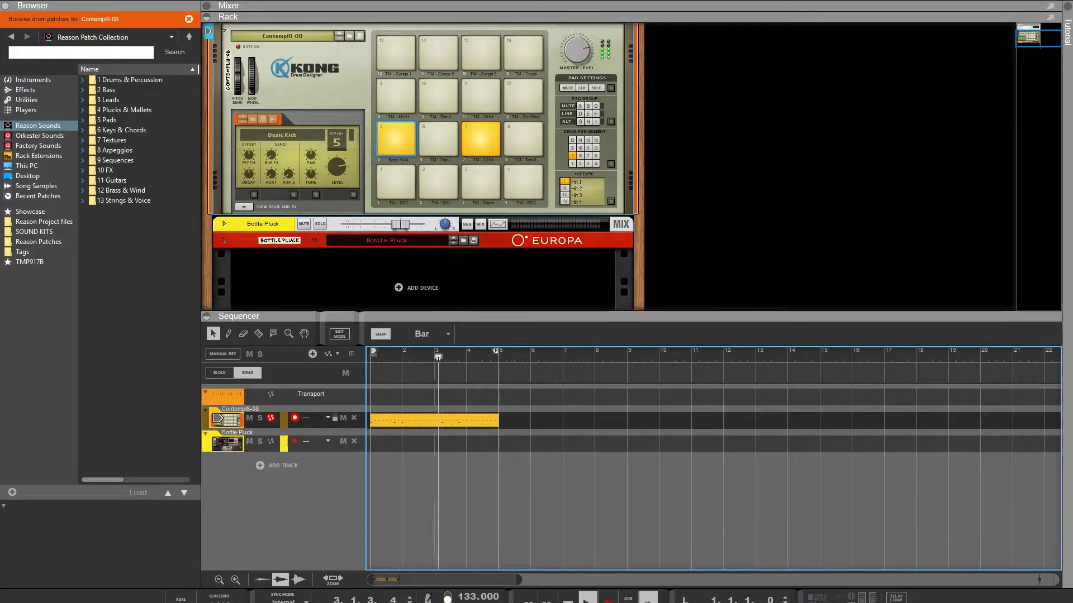
key("space")
Open the drum clip for note editing and delete the Basic Kick note at the start of bar 2.
double_click(422, 421)
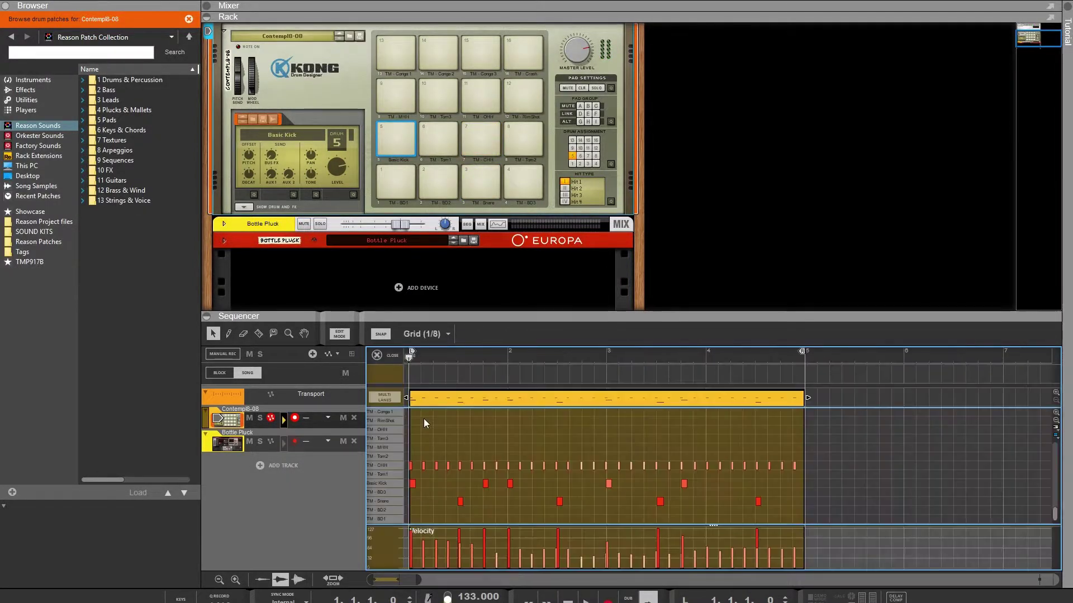
left_click(510, 484)
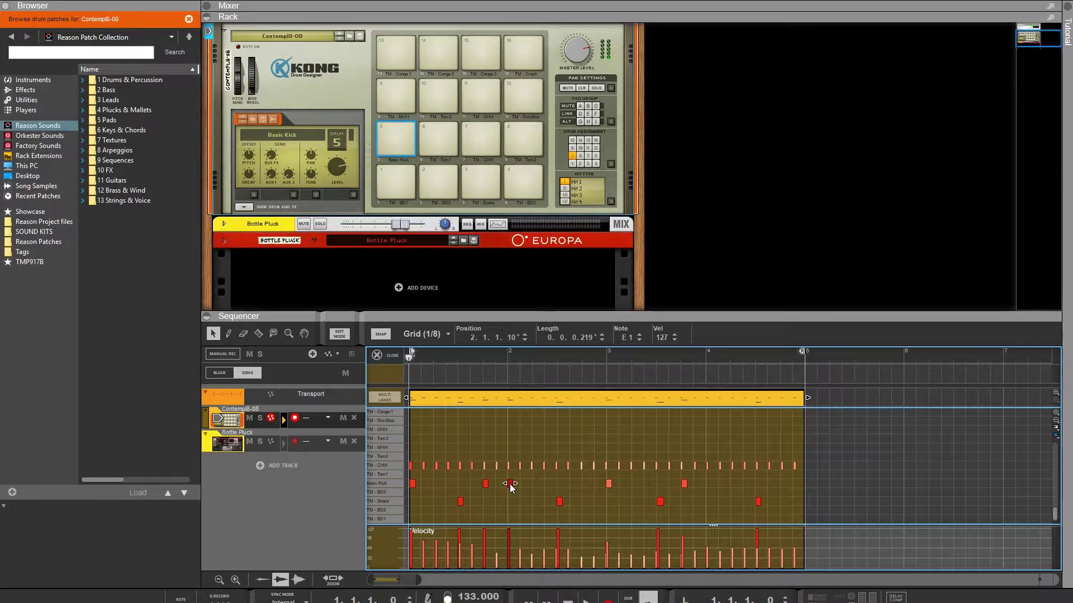
key("Delete")
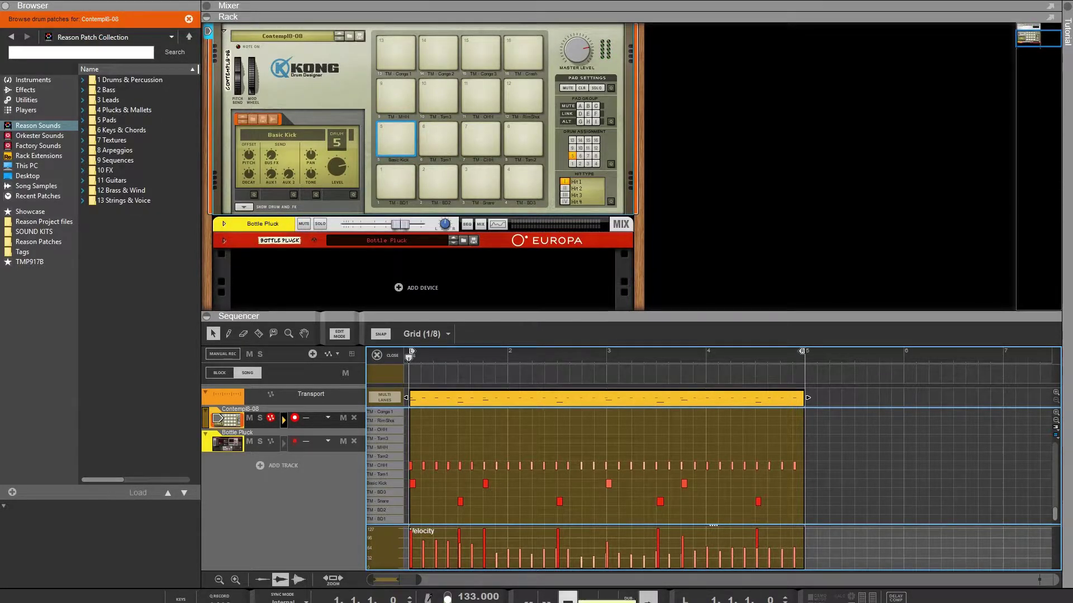
key("space")
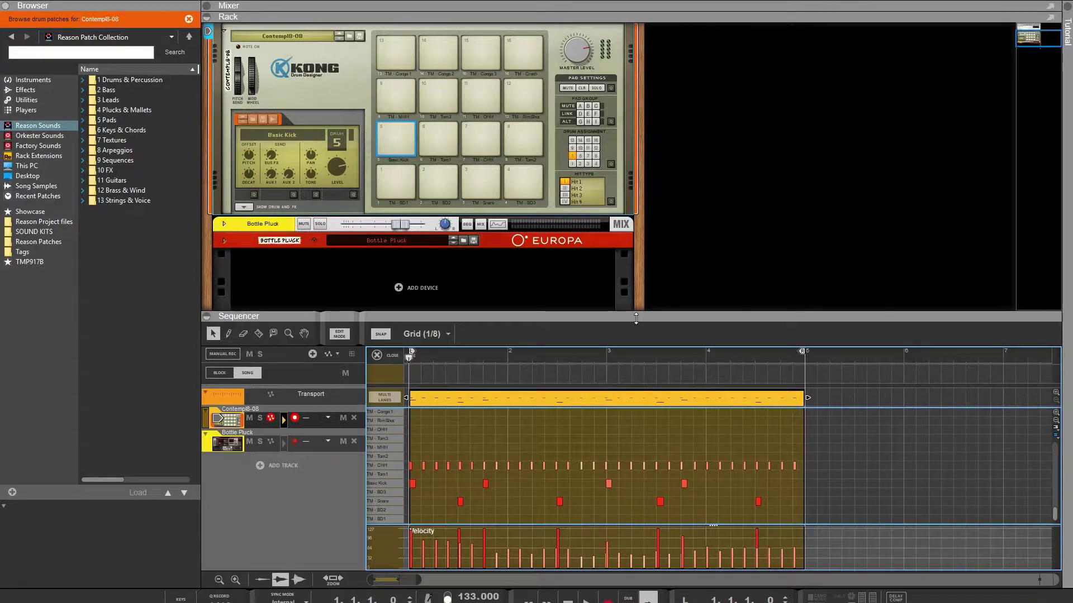
Enlarge the sequencer area and set the snap grid to 1/4.
left_click_drag(636, 318, 664, 206)
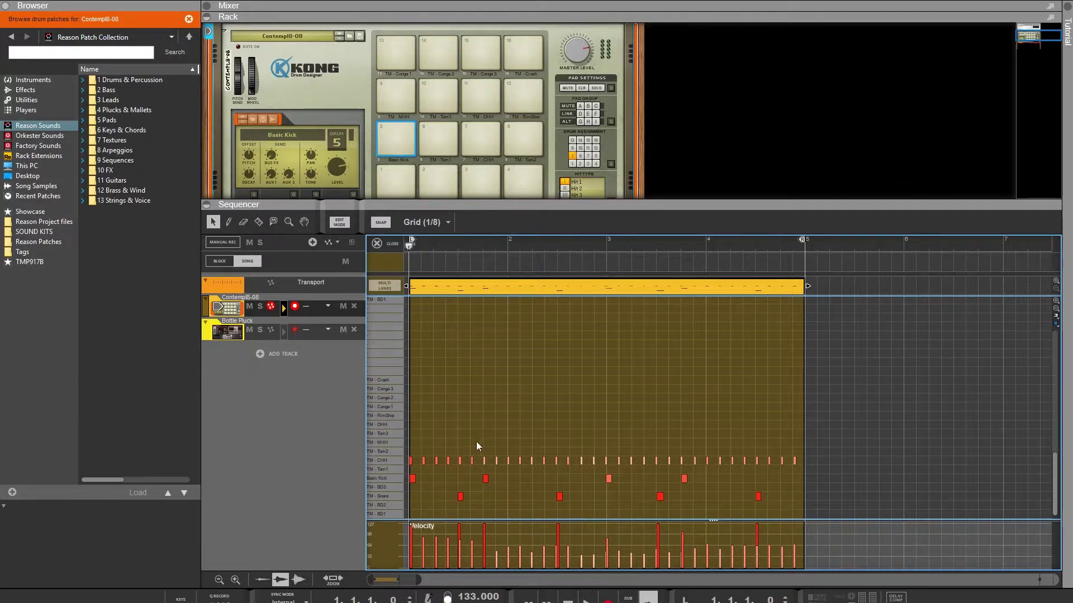
left_click(437, 223)
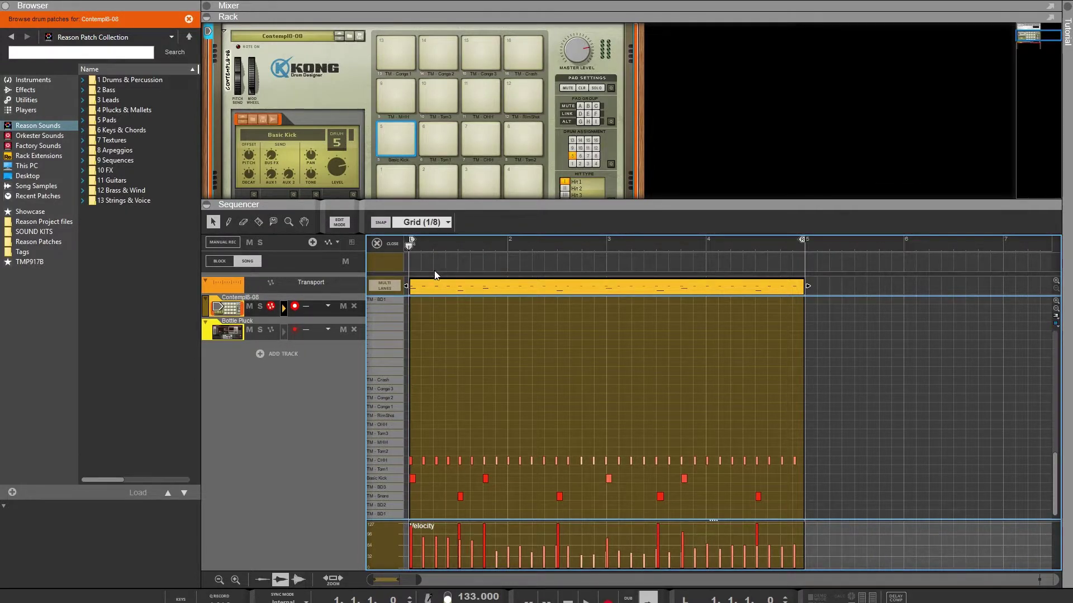
left_click(434, 273)
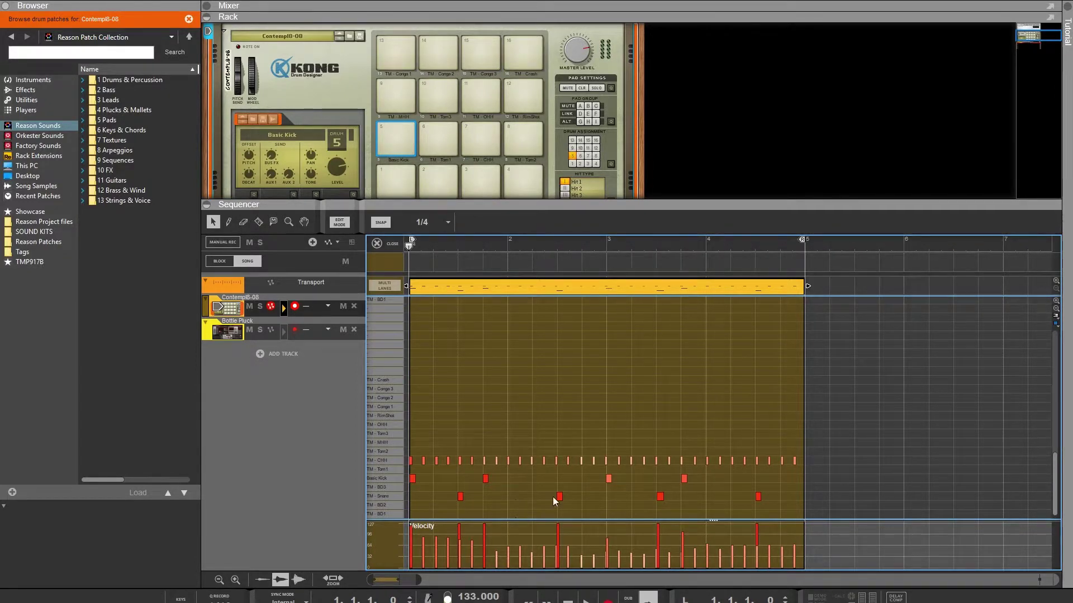
Raise the velocity of the Basic Kick at bar 3 to 110 and of the last kick to near maximum, then play the loop.
left_click(413, 479)
left_click(608, 479)
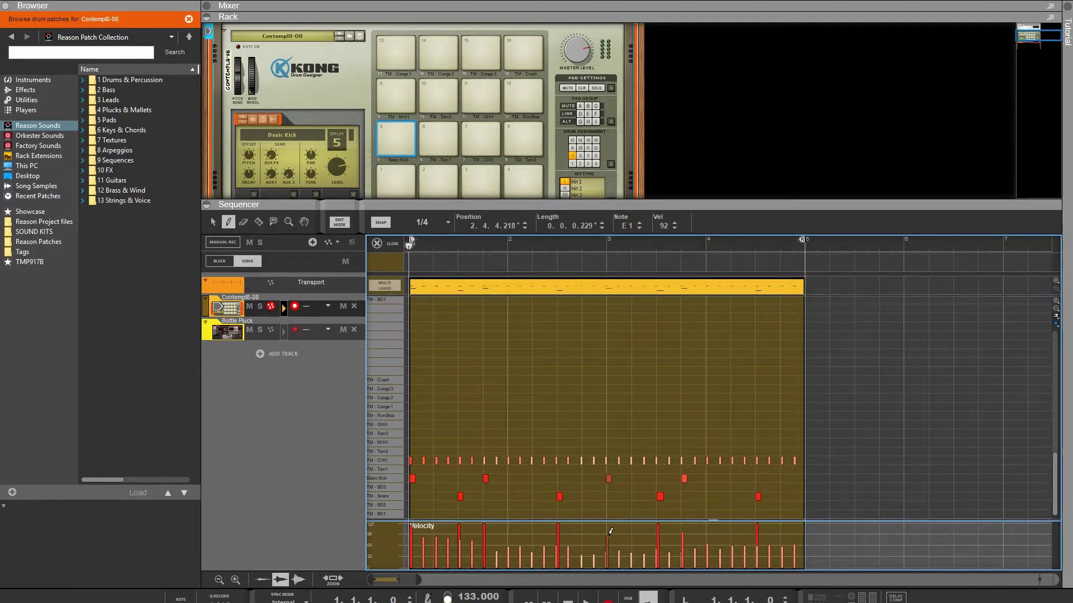
left_click_drag(617, 533, 608, 527)
left_click_drag(684, 526, 681, 524)
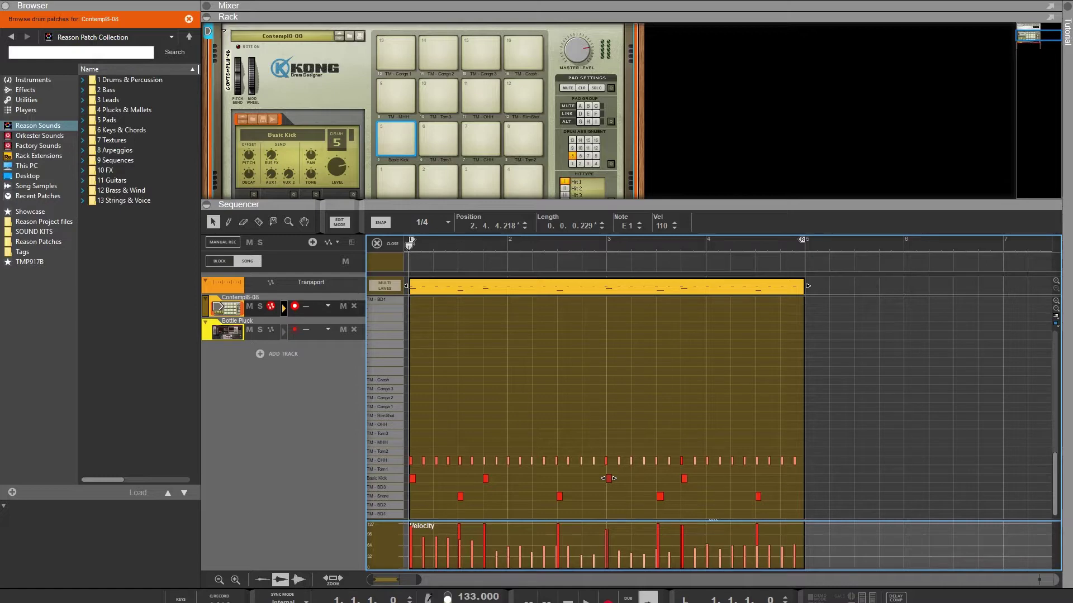
key("space")
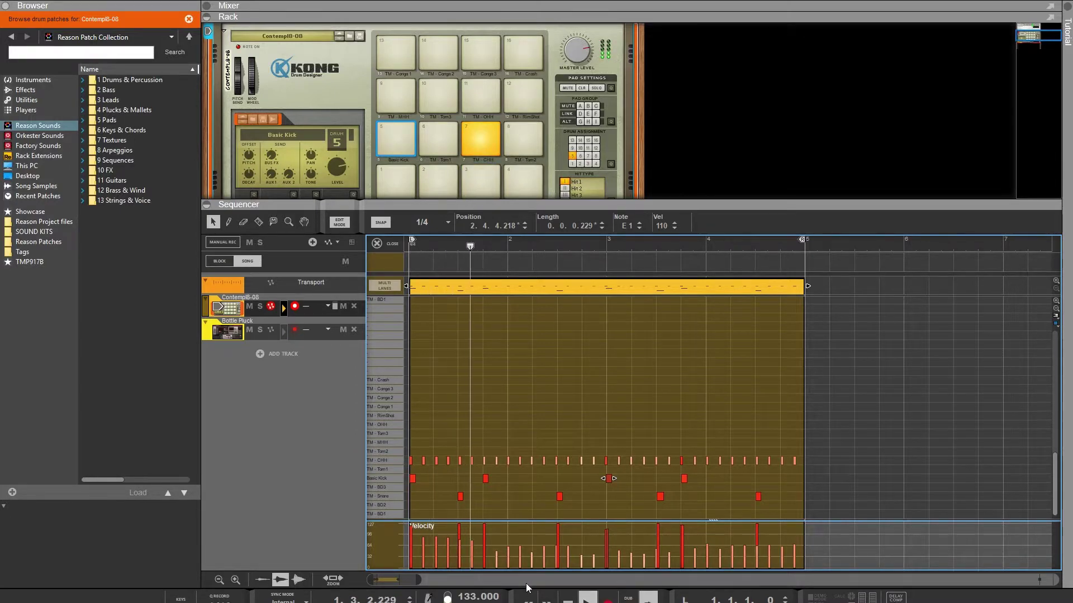
left_click(826, 429)
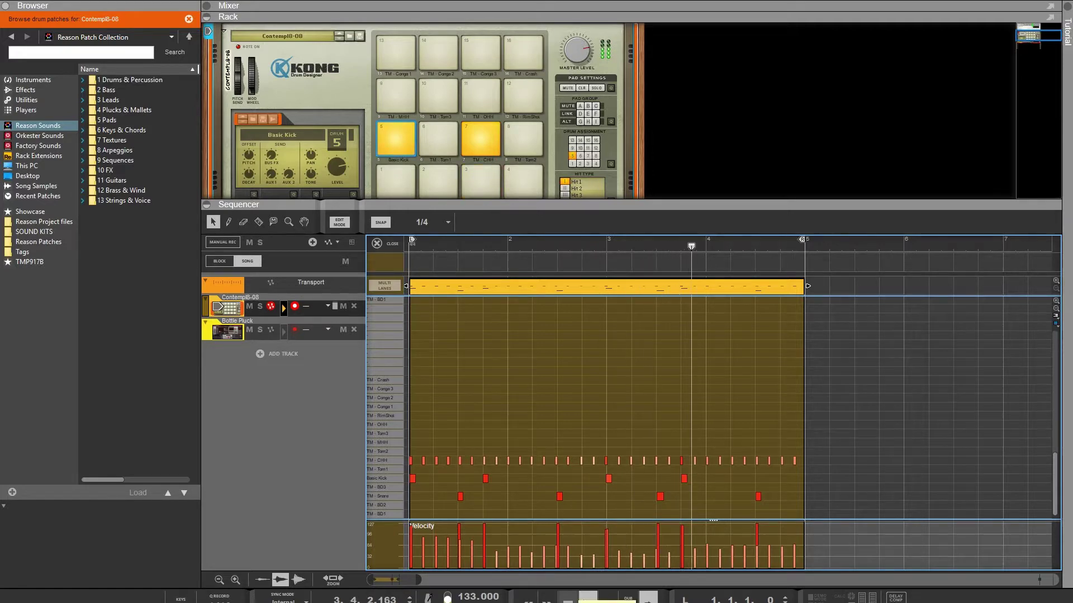
Overdub bass drum hits on the TM - BD1 and TM - BD2 pads onto the clip, then end recording and stop playback.
key("space")
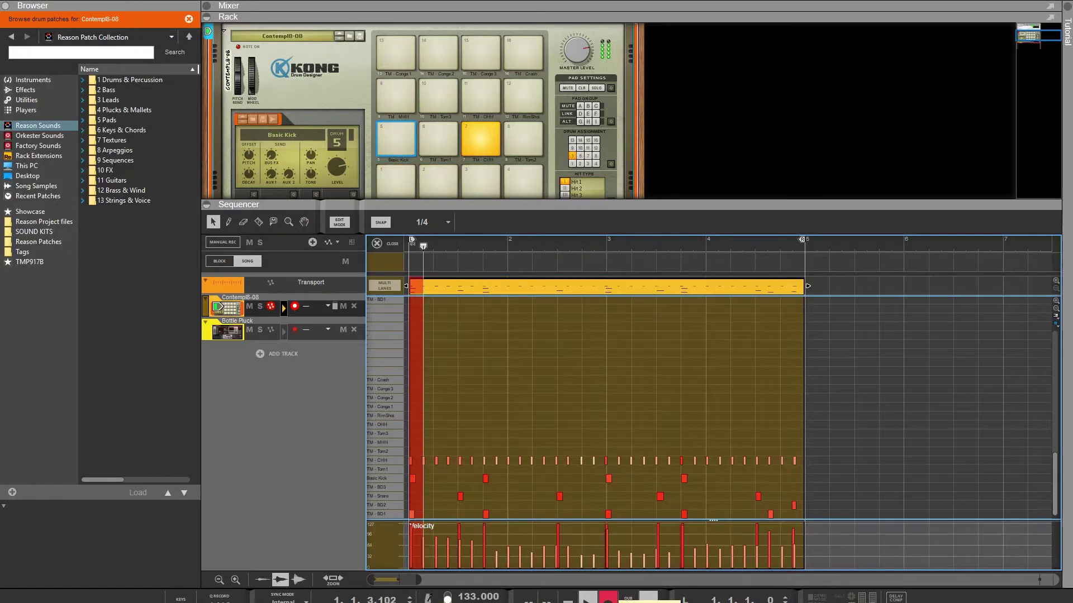
left_click(608, 601)
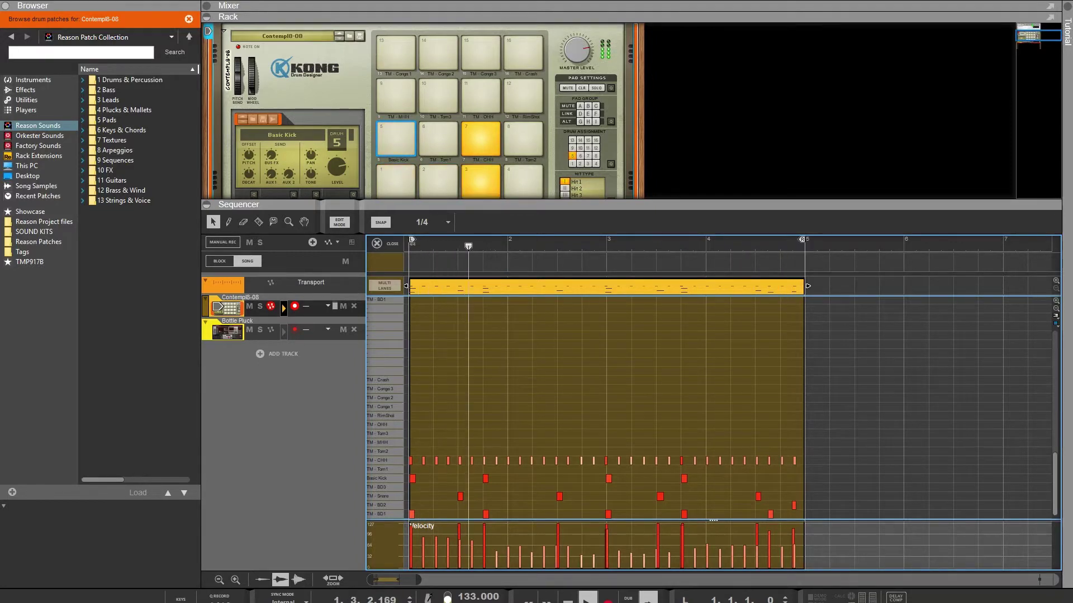
key("space")
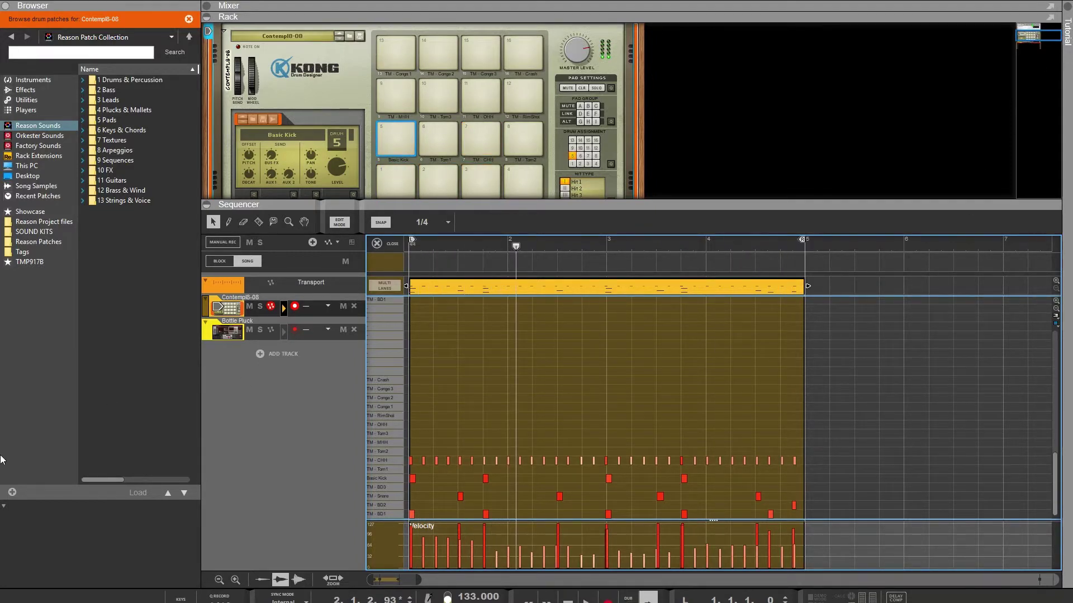
Close the drum clip's note editor and fold the Kong device in the rack.
left_click(333, 226)
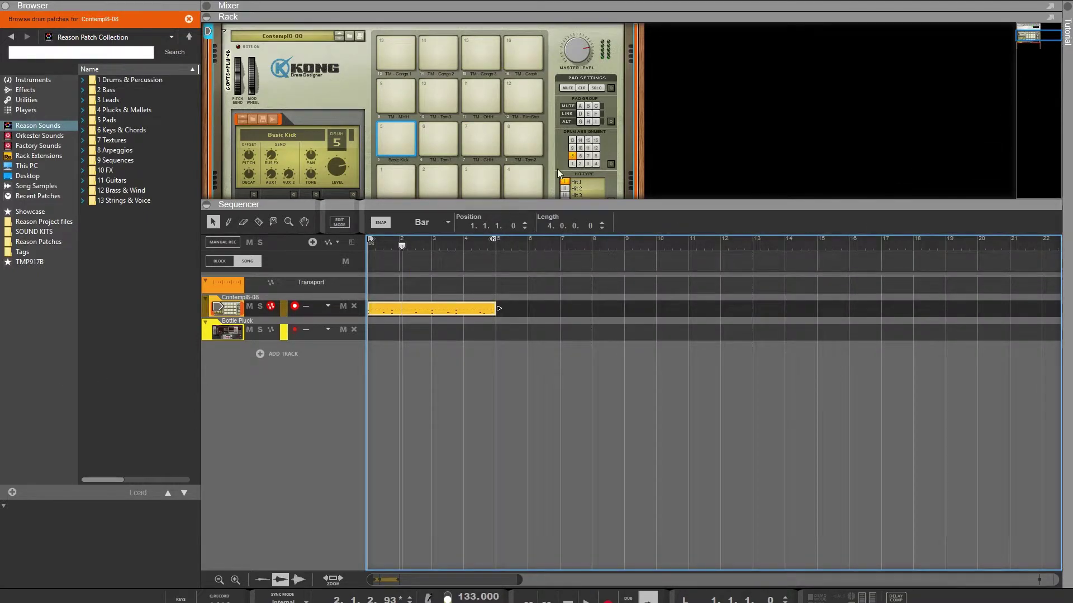
scroll(266, 123, "up", 3)
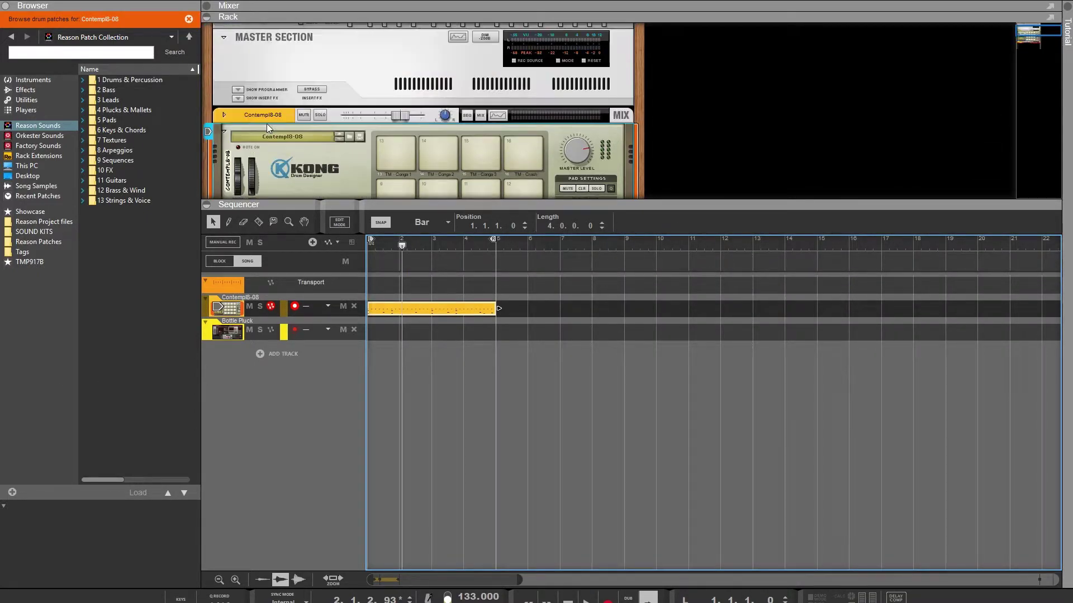
left_click(223, 133)
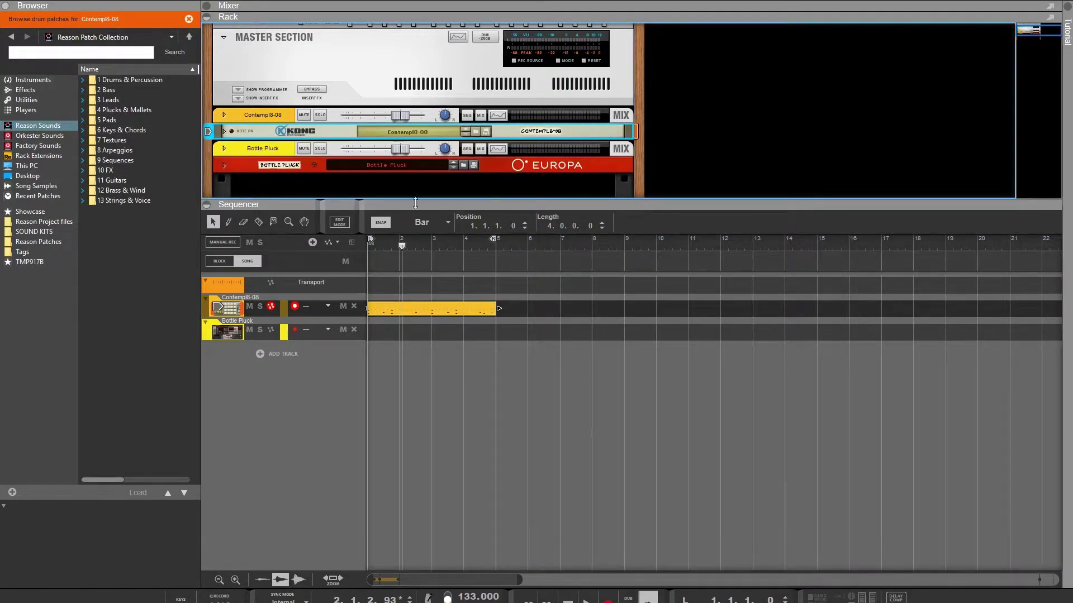
Select the Bottle Pluck track and step forward through its instrument patches to Clicky Sine.
left_click(224, 330)
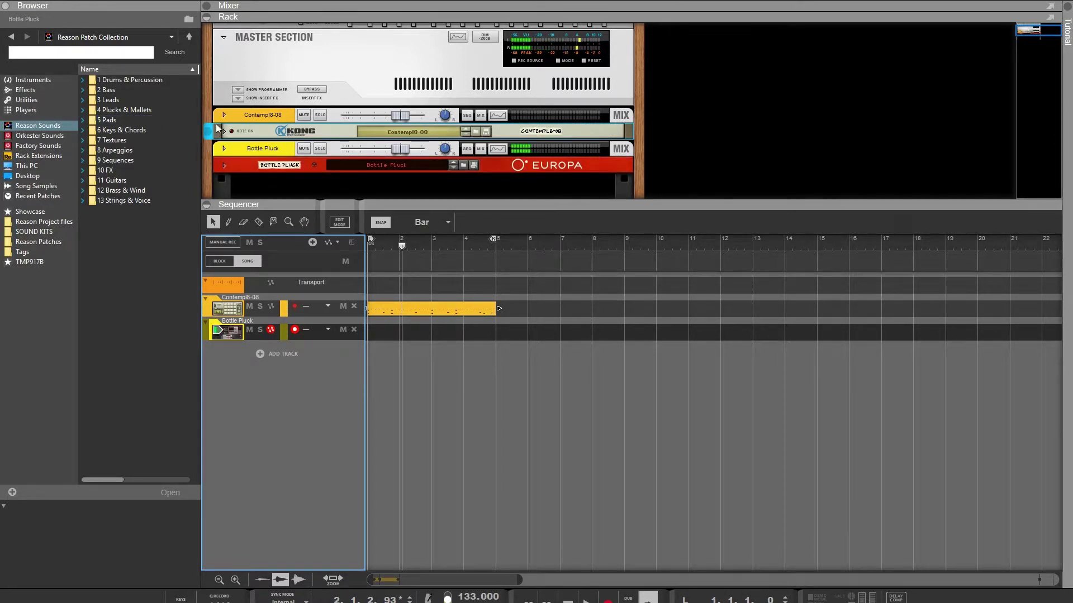
left_click(453, 167)
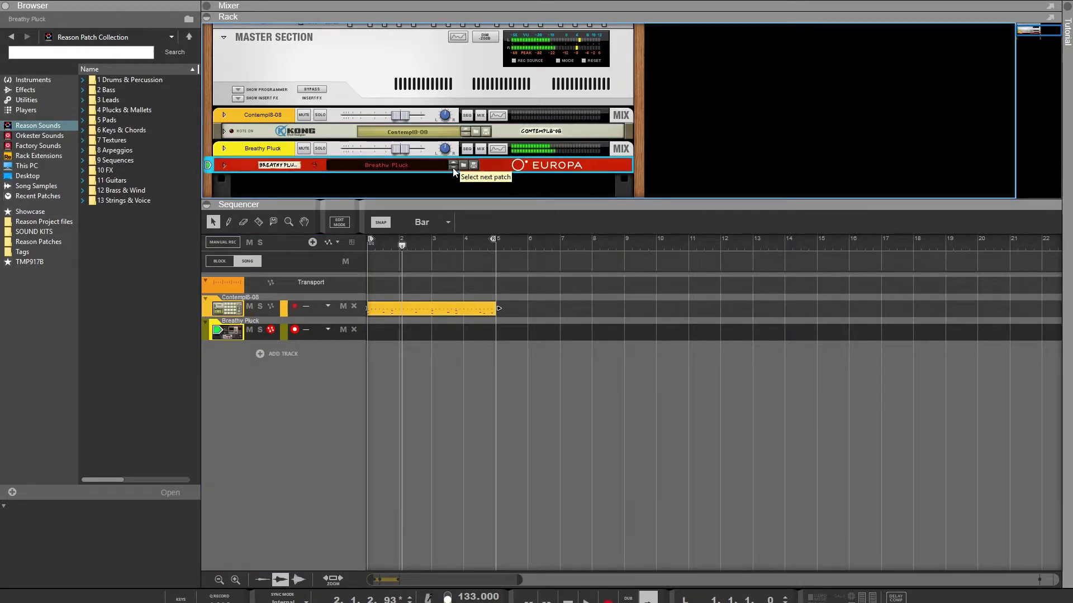
left_click(453, 167)
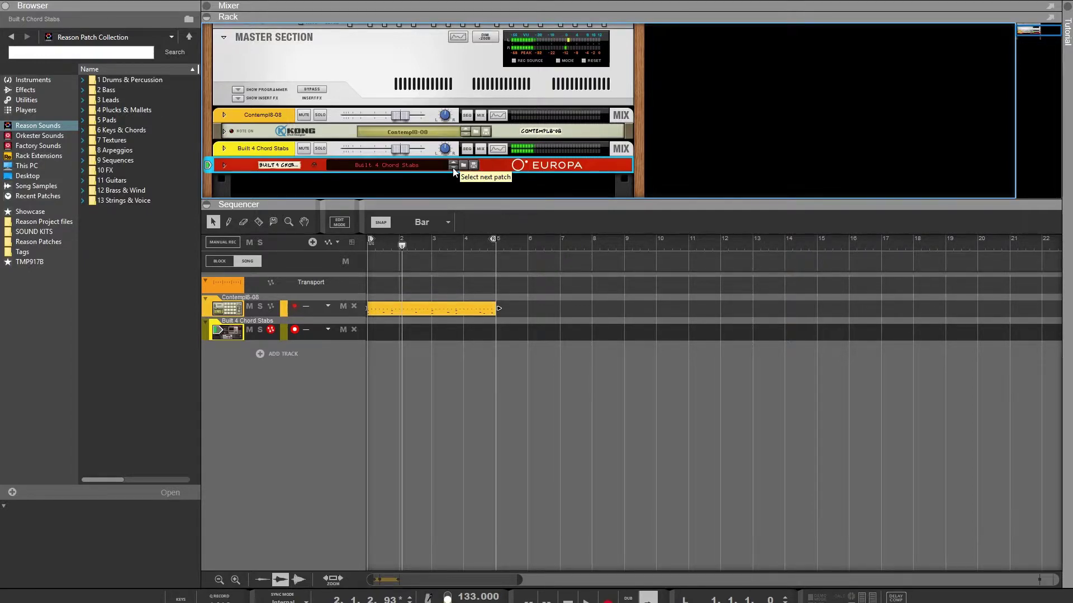
left_click(453, 168)
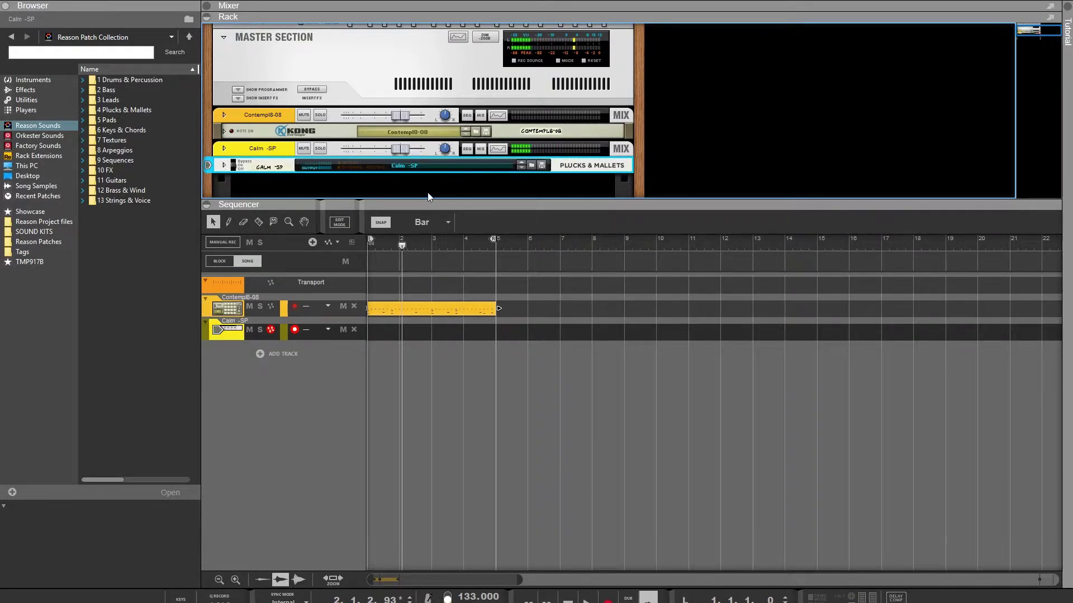
left_click(521, 168)
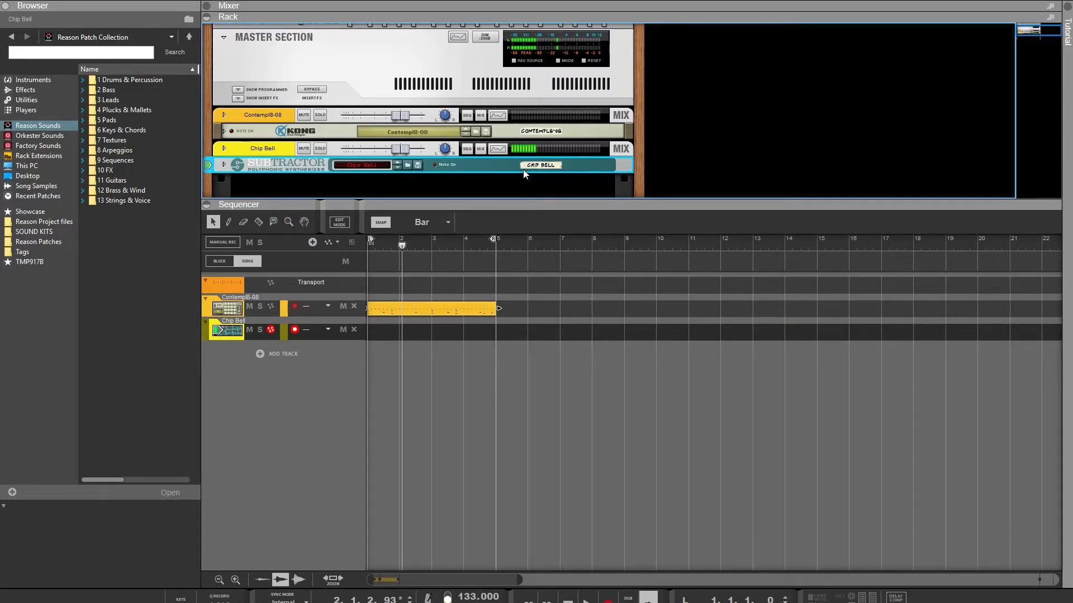
left_click(395, 169)
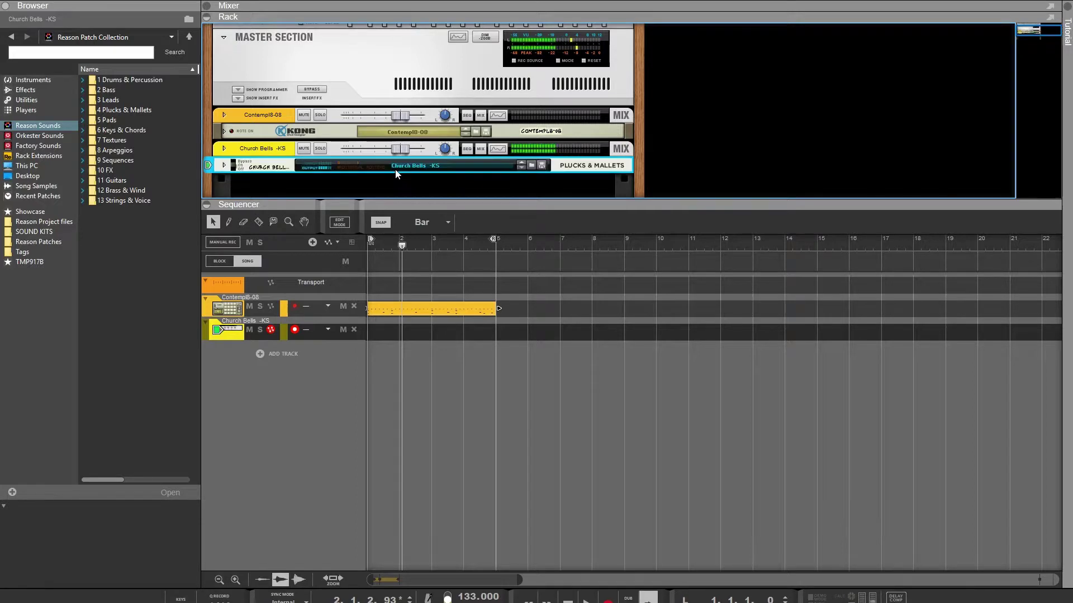
left_click(519, 166)
left_click(519, 167)
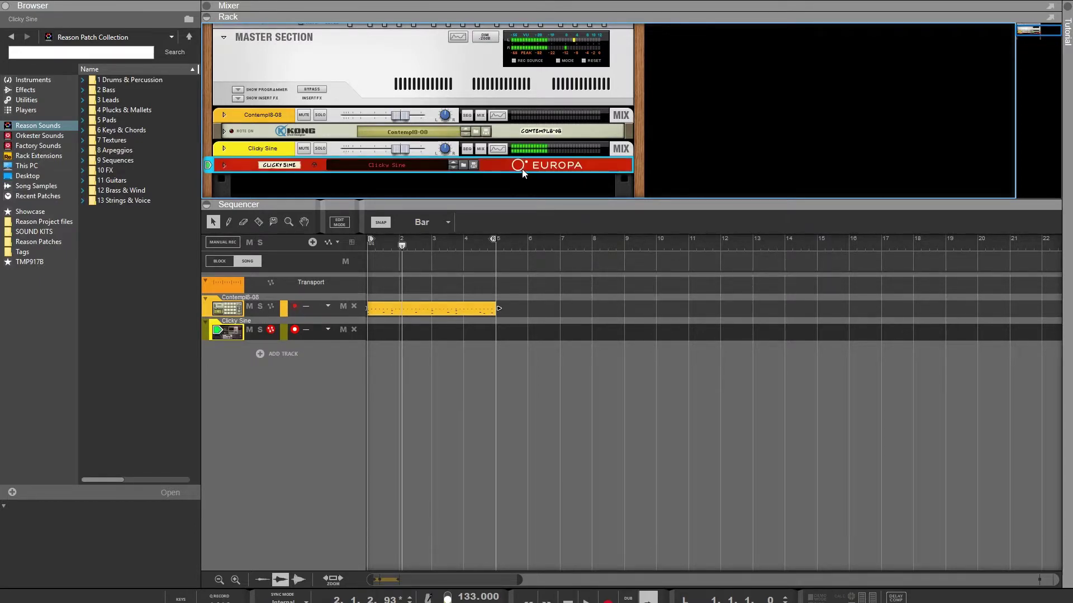
Play the drum loop, switch the instrument to the next patch, Clipped Stab -SP, then stop and return to bar 1.
left_click(569, 602)
left_click(587, 600)
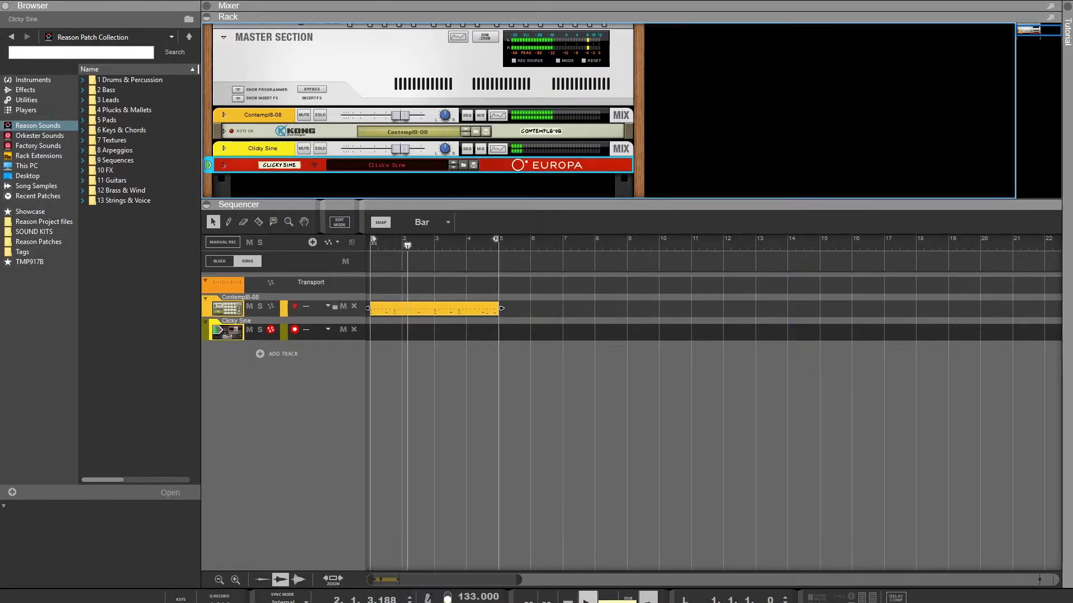
left_click(453, 167)
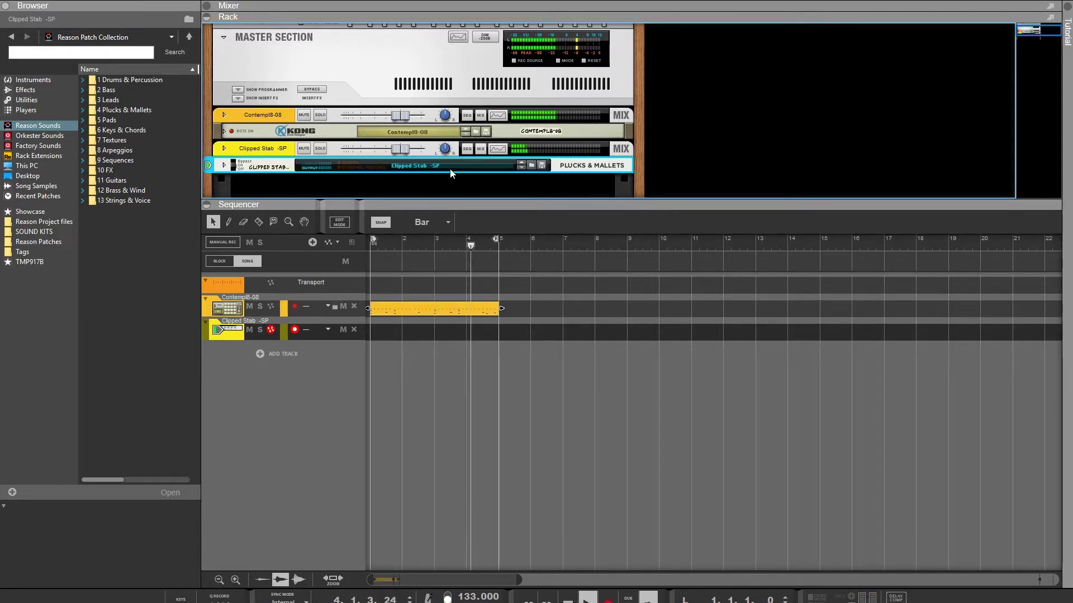
key("space")
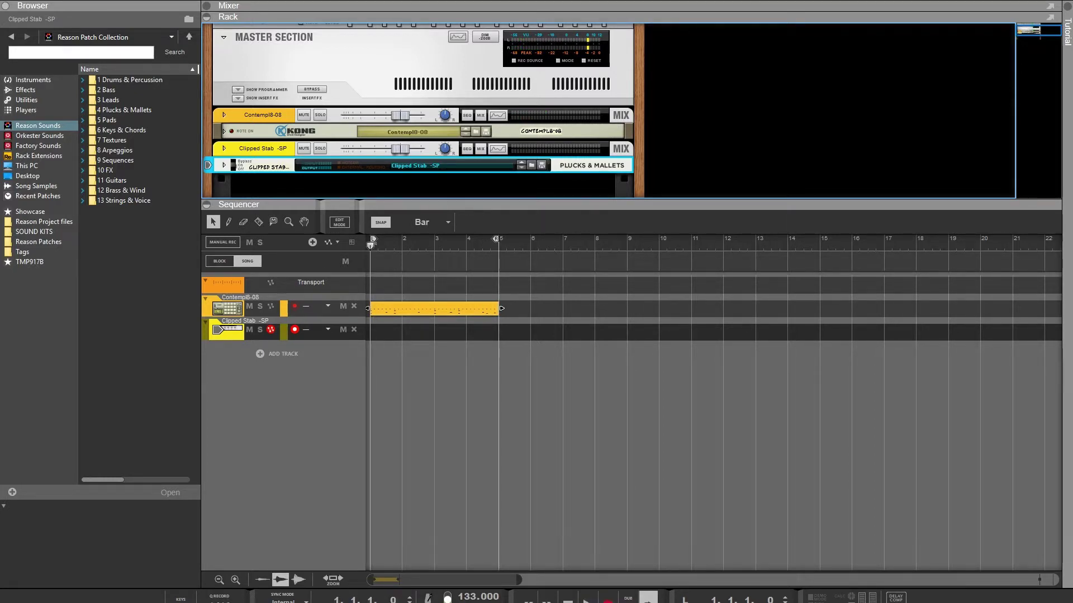
left_click(281, 598)
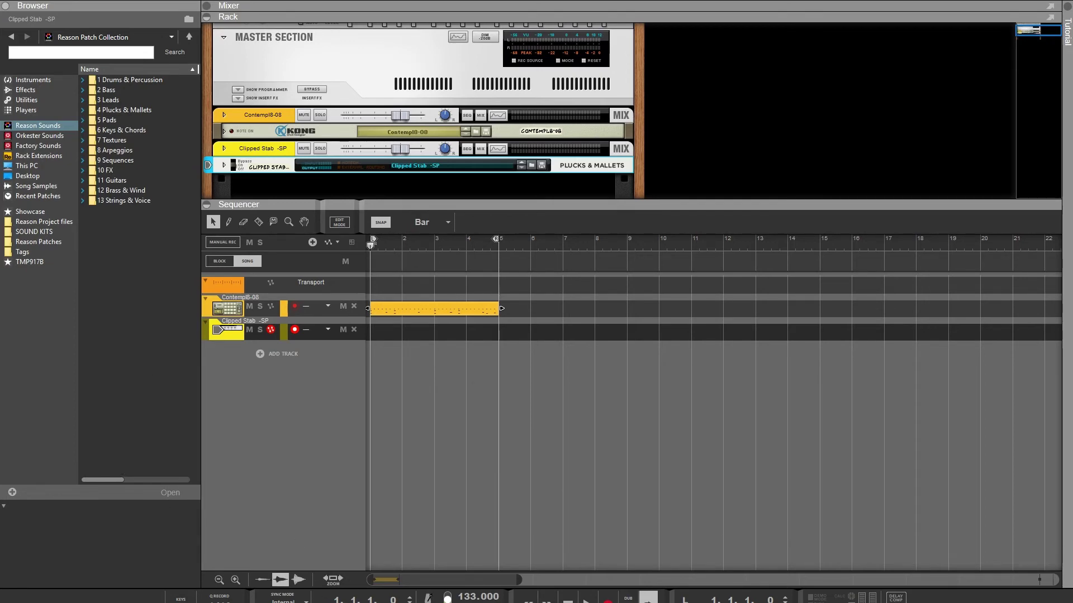
left_click(347, 602)
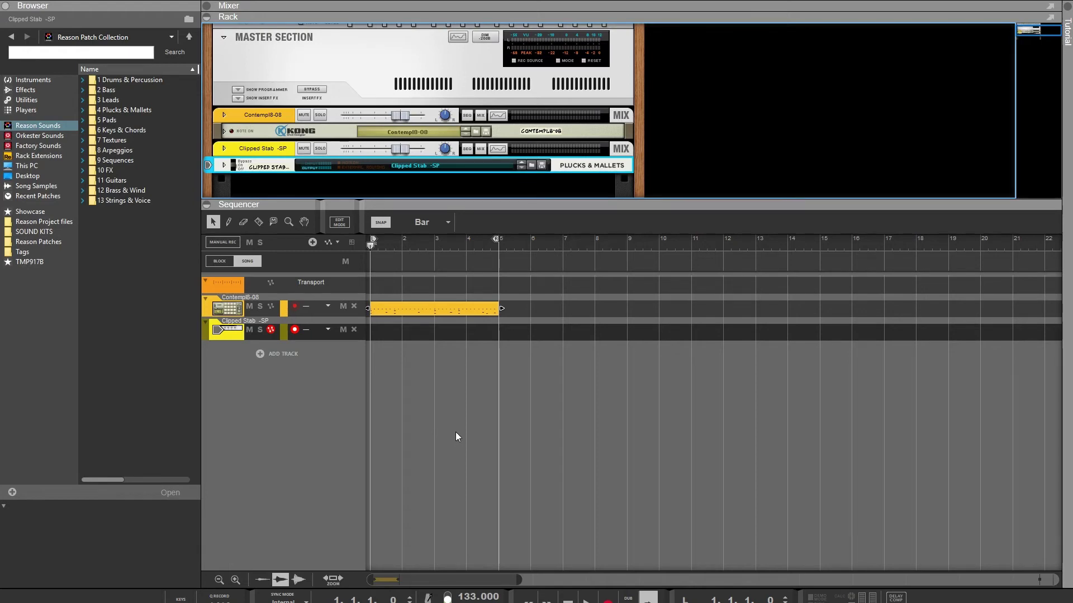